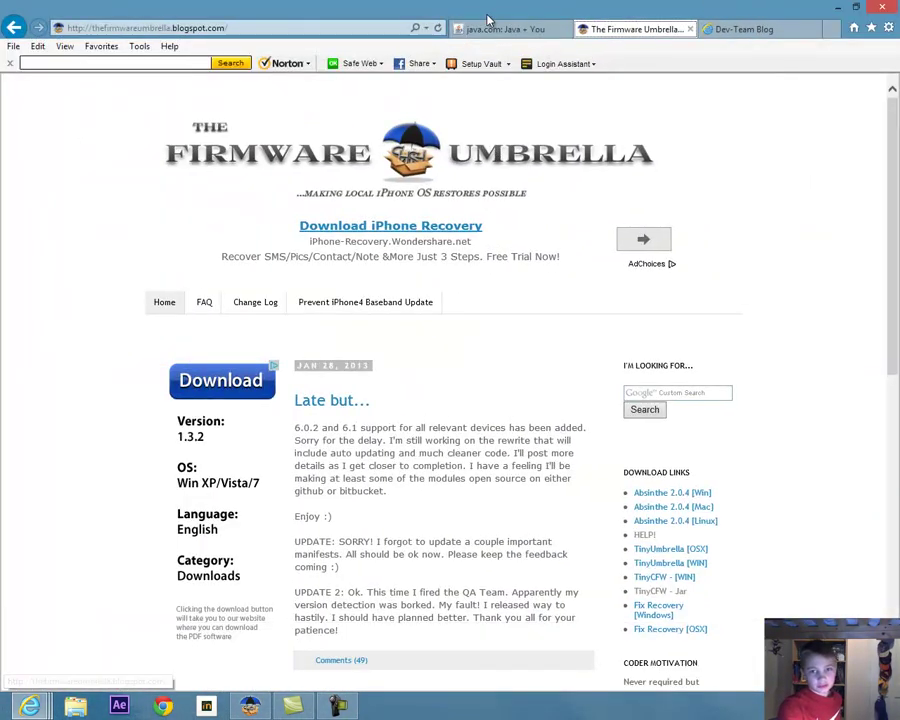
View the Java download page, then return to The Firmware Umbrella blog and scroll down.
click(488, 27)
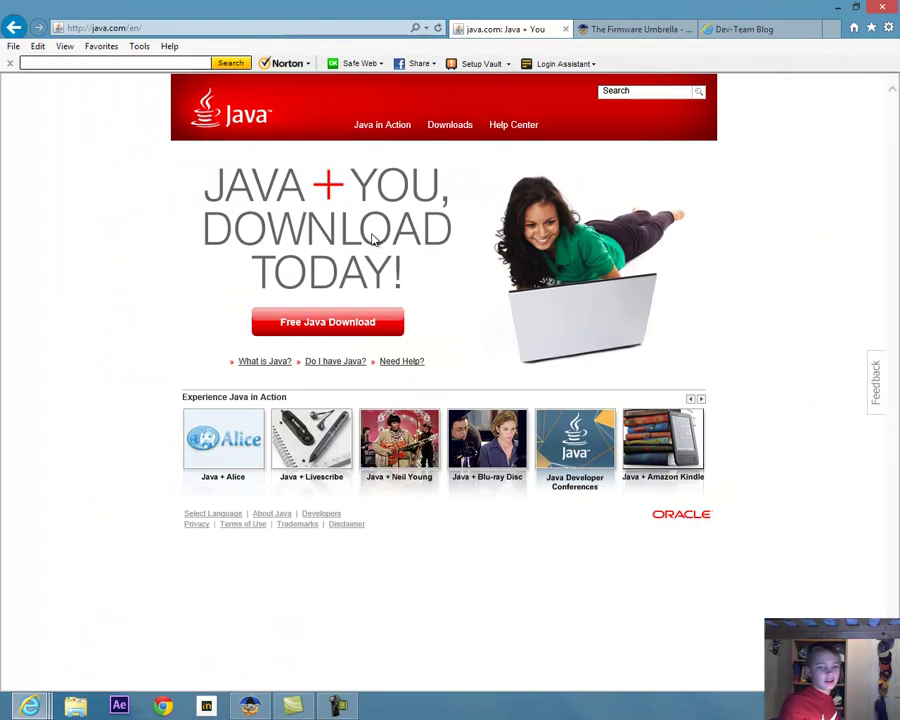
click(652, 29)
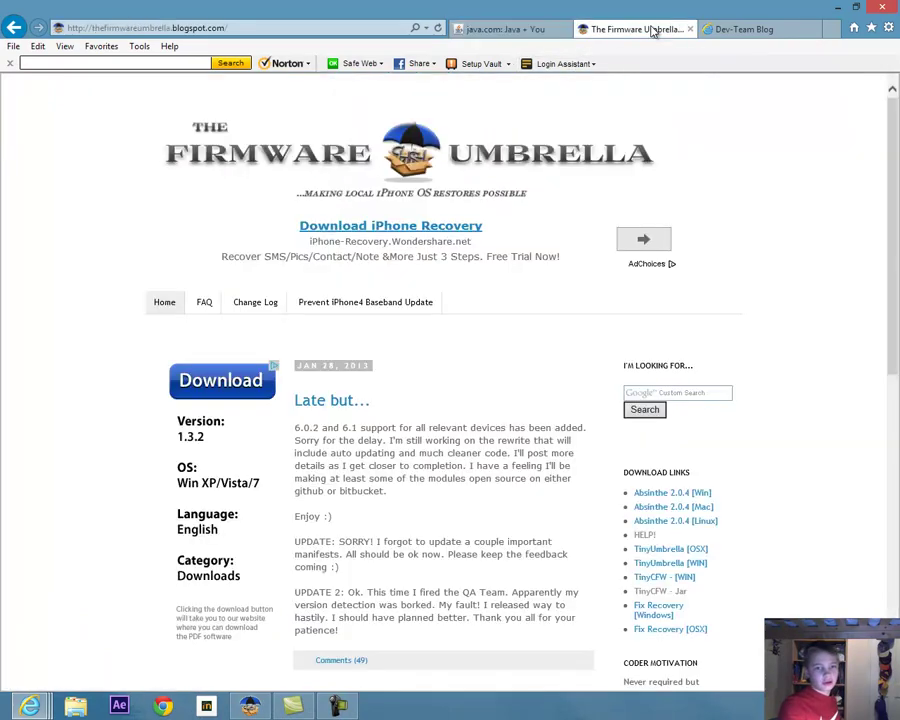
scroll(541, 431, down, 2)
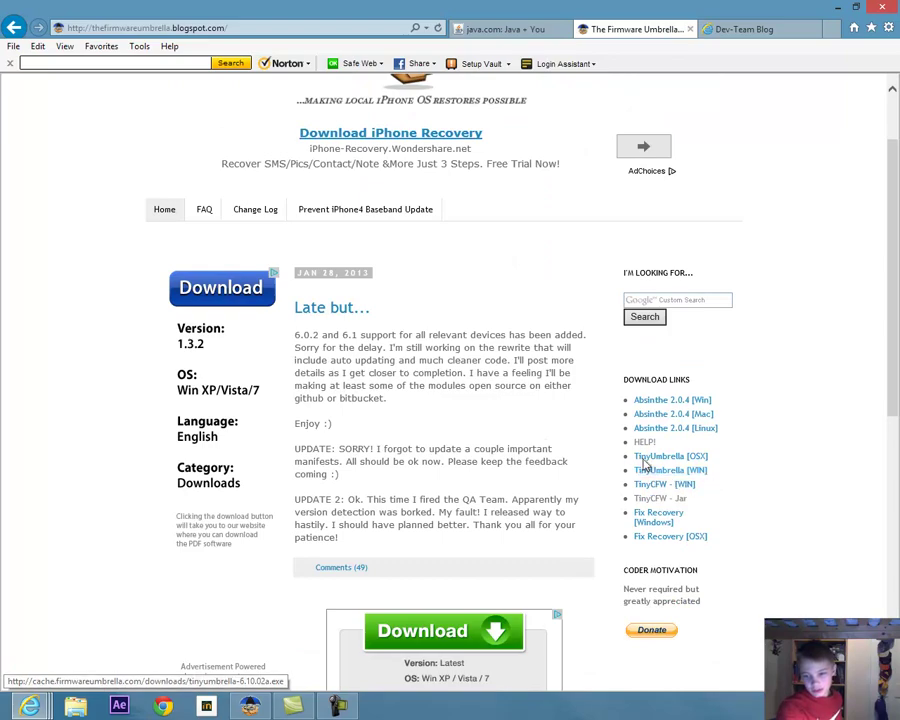
Open the Dev-Team Blog redsn0w post and scroll down to its download links.
click(745, 29)
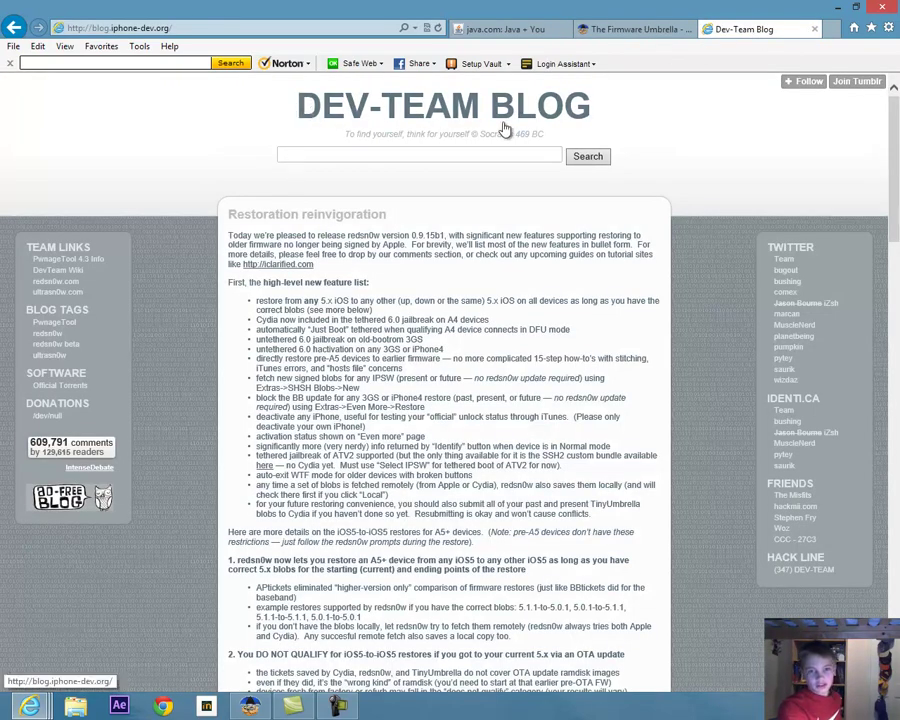
scroll(195, 368, down, 2)
scroll(195, 368, down, 3)
scroll(195, 368, down, 1)
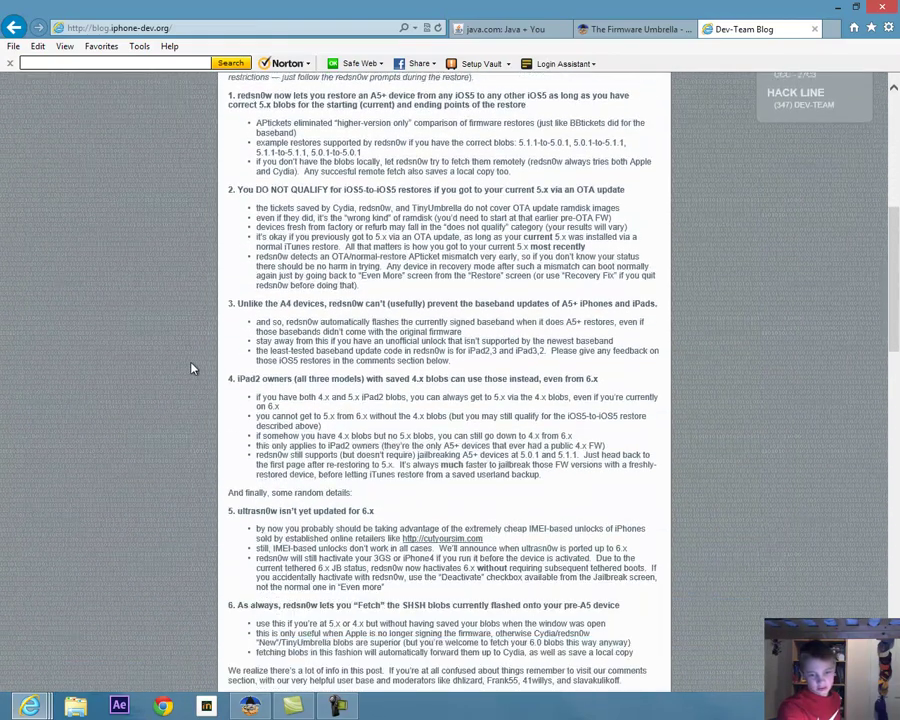
scroll(193, 370, down, 3)
scroll(191, 374, down, 2)
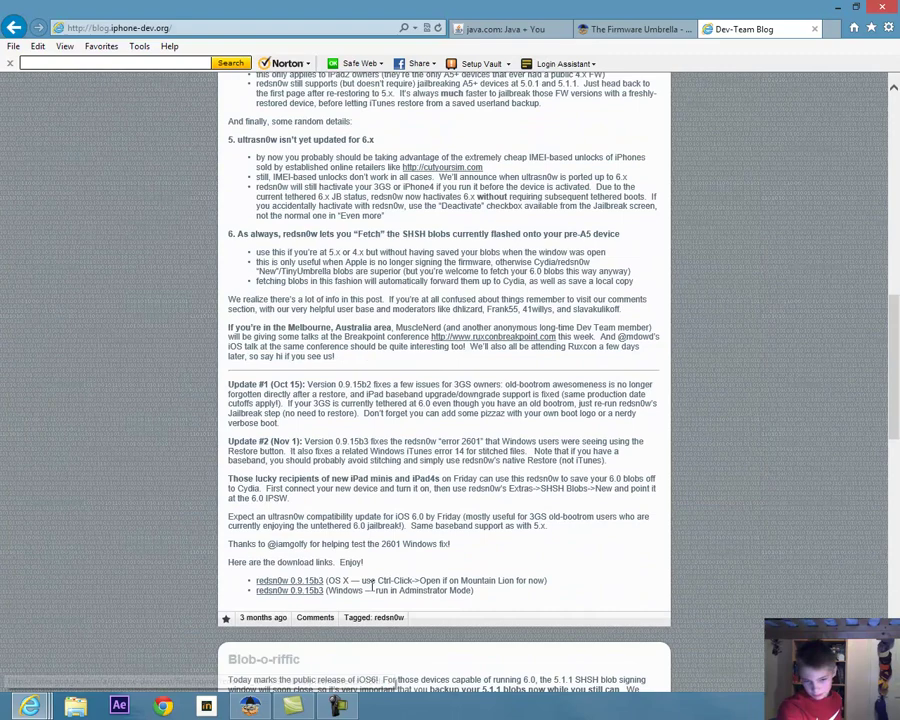
Highlight the notes beside the redsn0w download links, then return to the post's top.
drag(325, 580, 366, 591)
click(340, 608)
click(366, 600)
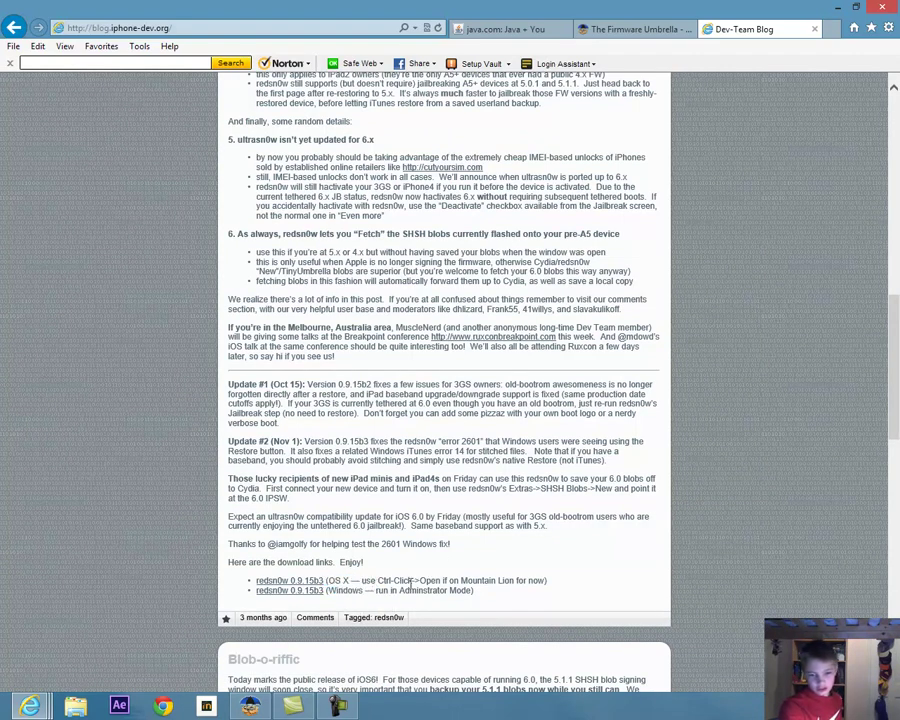
scroll(427, 507, up, 3)
scroll(460, 480, up, 10)
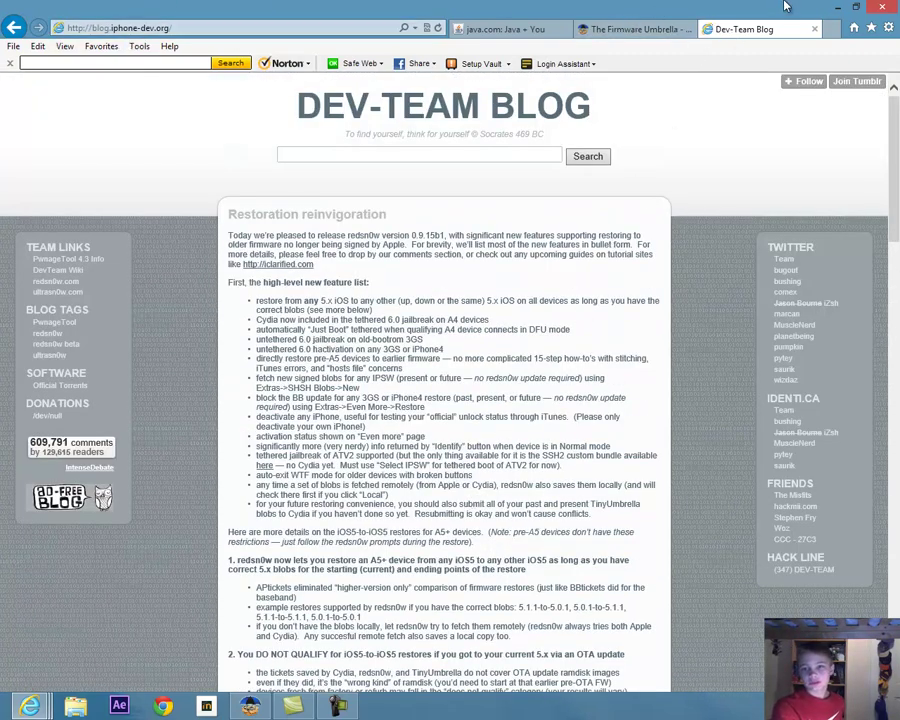
Minimize the browser and show the connected myPod's saved SHSHs in TinyUmbrella.
click(836, 8)
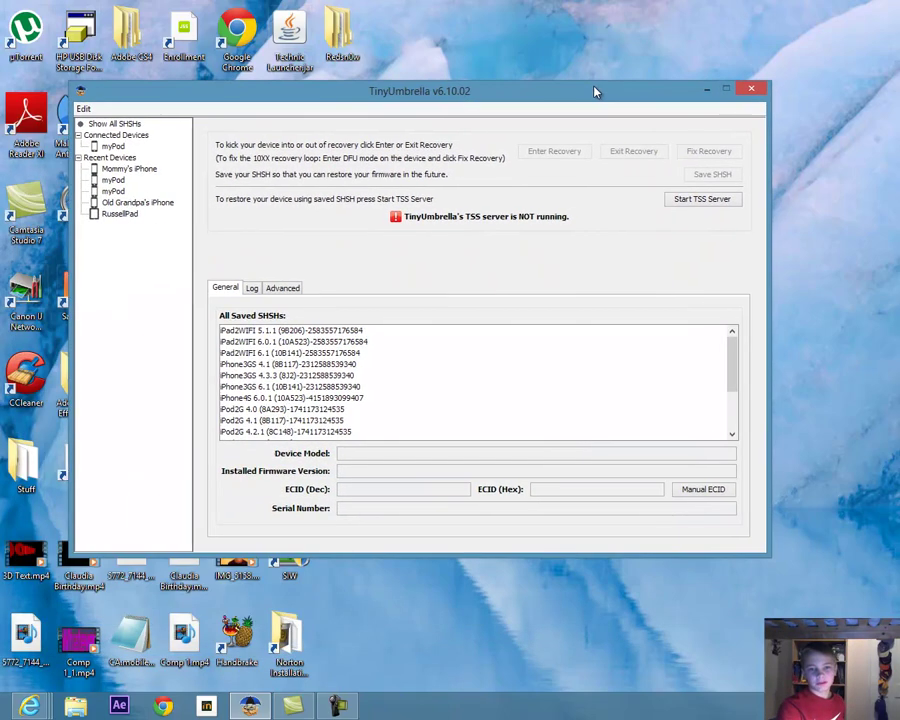
drag(595, 91, 640, 108)
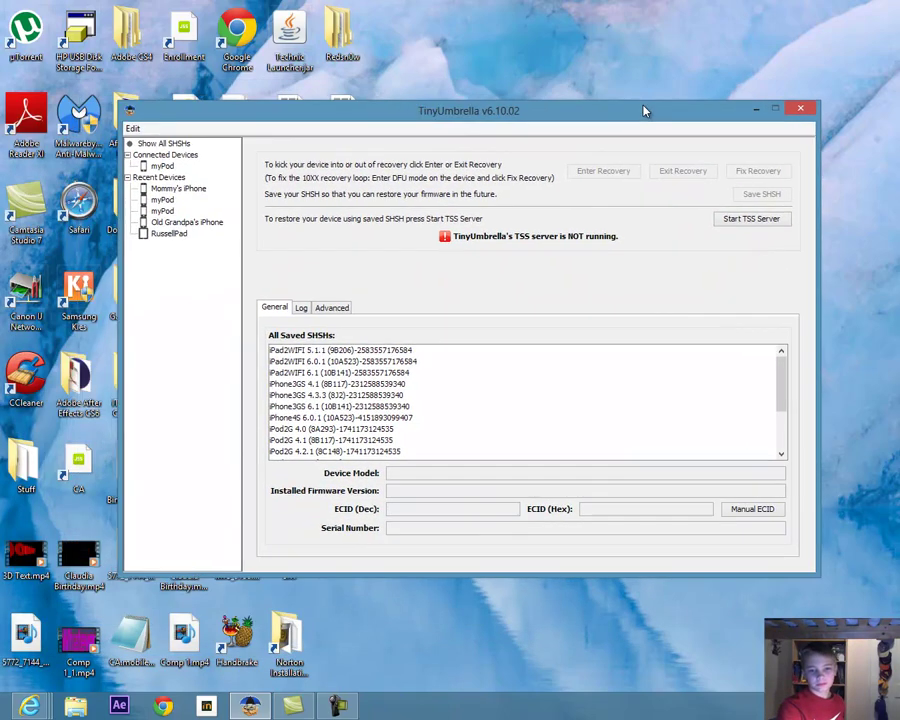
click(158, 166)
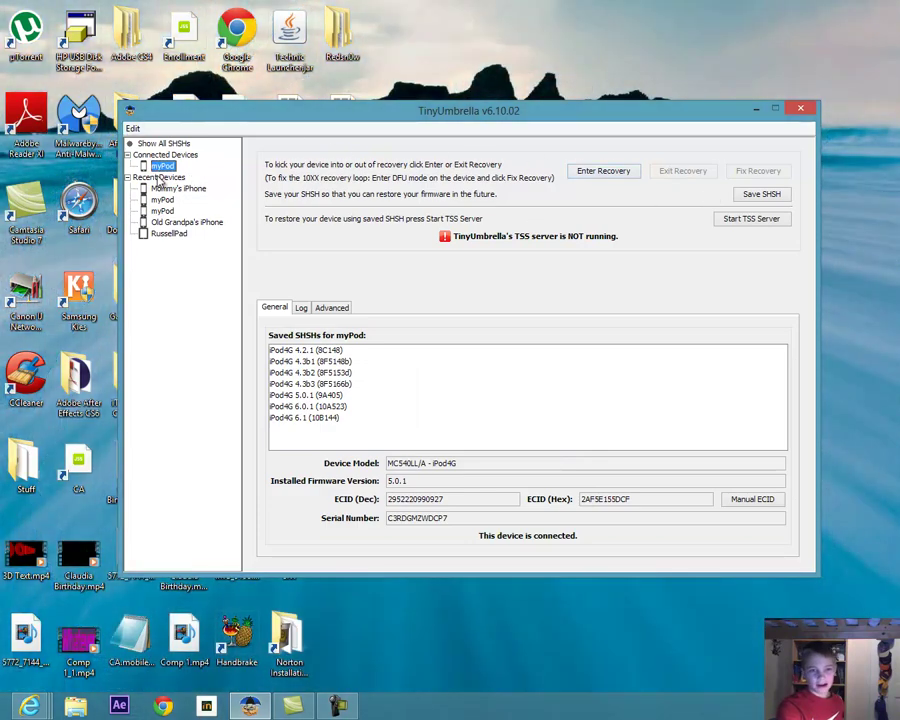
Compare the recent myPods' saved blobs, then save SHSH for the connected myPod.
click(162, 211)
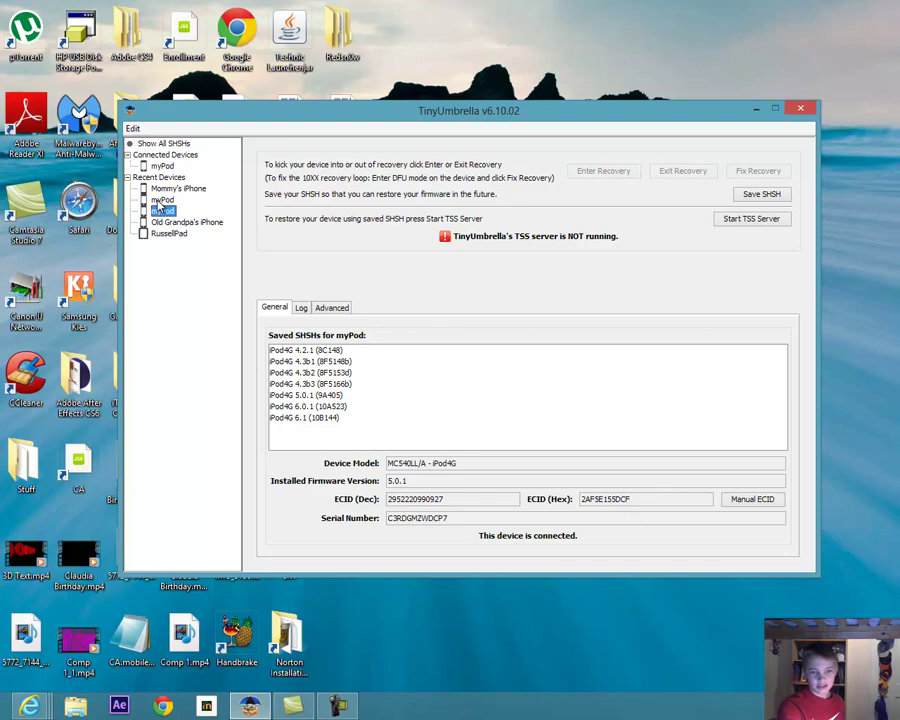
click(160, 200)
click(162, 211)
click(162, 167)
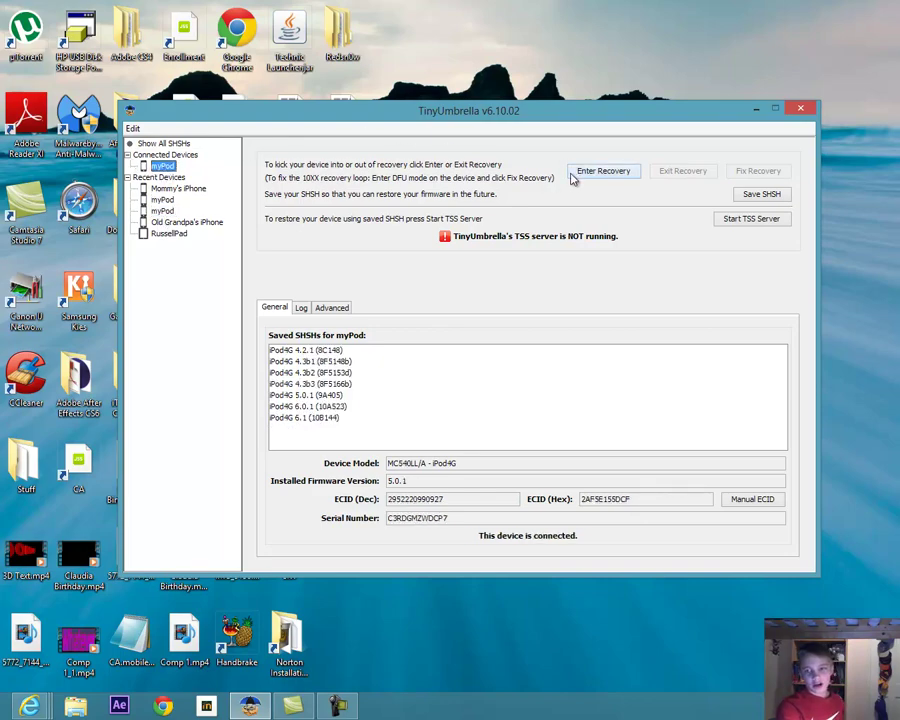
click(755, 195)
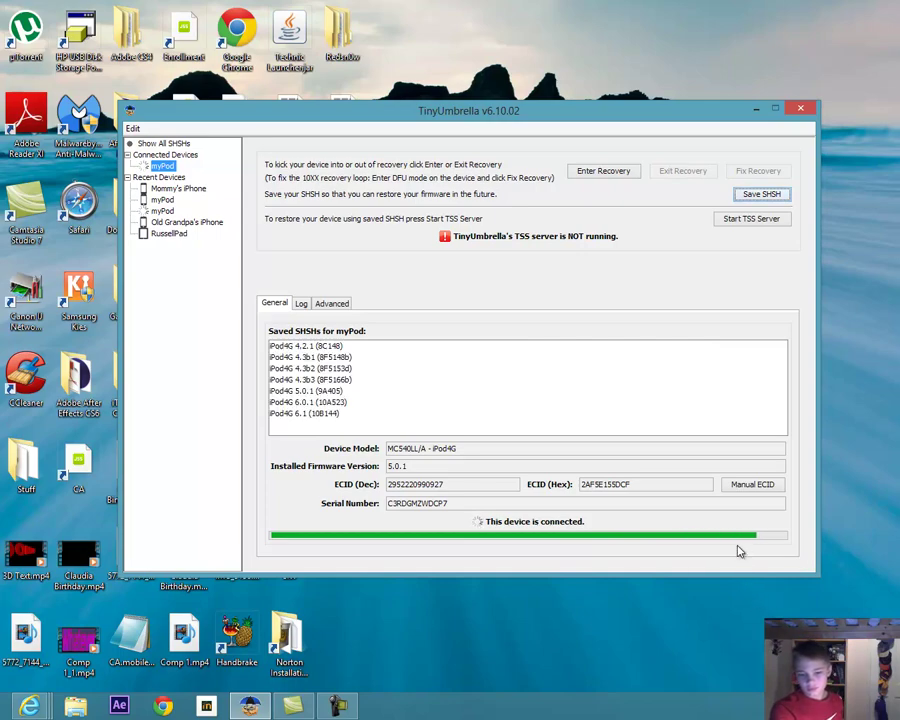
Turn off Request SHSH From Cydia in Advanced settings and save the myPod's SHSH again.
click(332, 307)
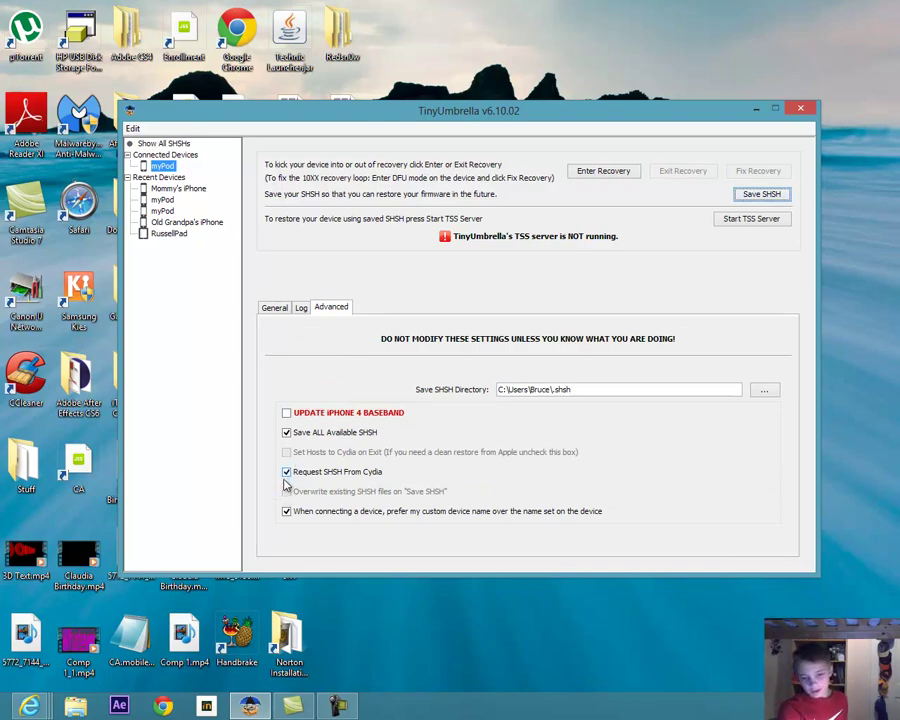
click(287, 474)
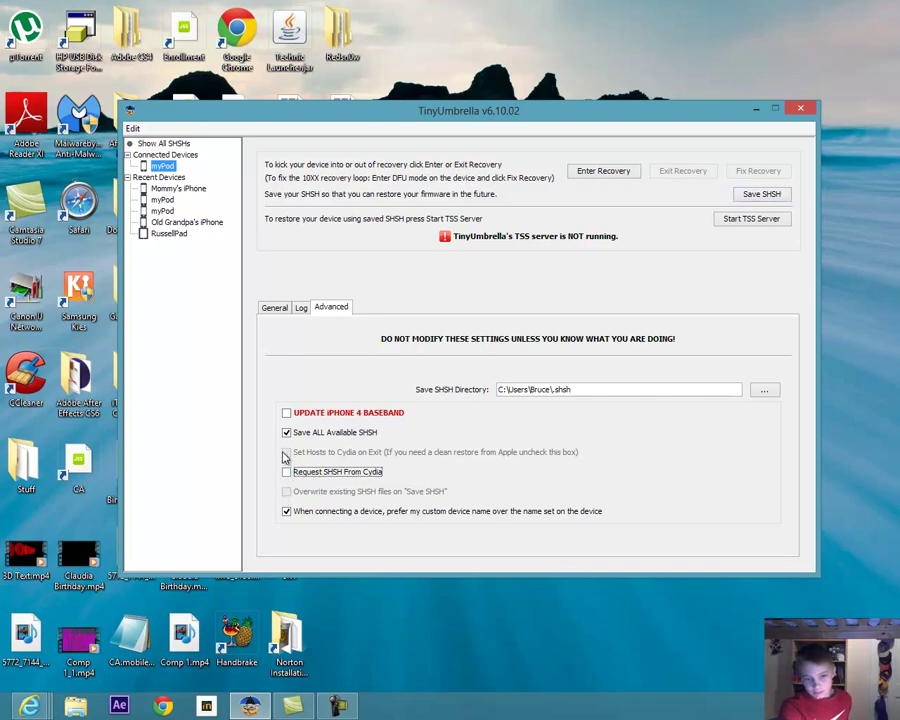
click(272, 311)
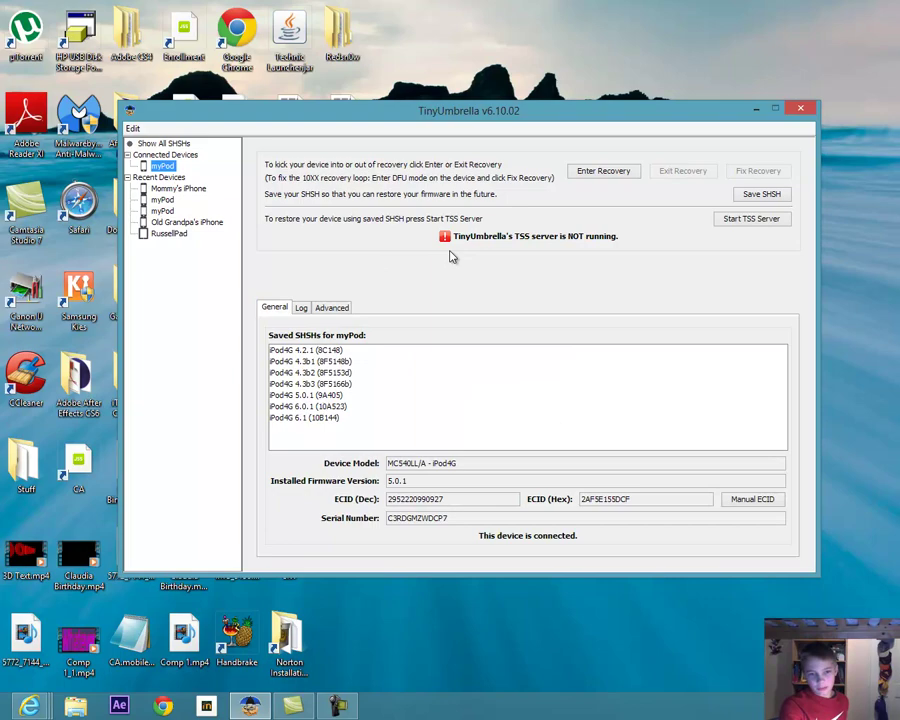
click(757, 195)
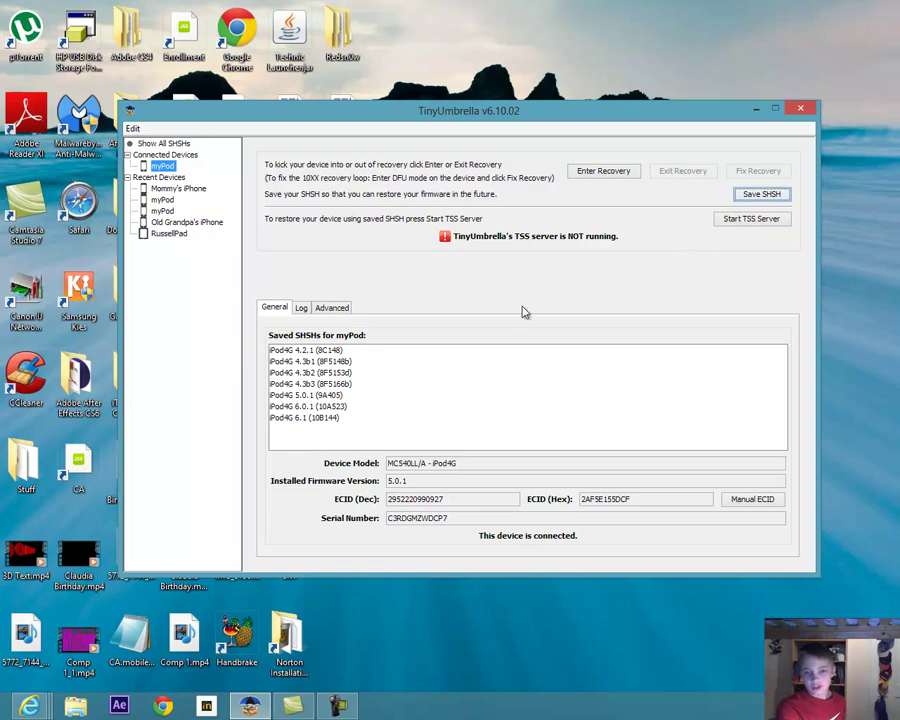
Close TinyUmbrella, run redsn0w as administrator, and go to Extras > SHSH blobs.
click(803, 110)
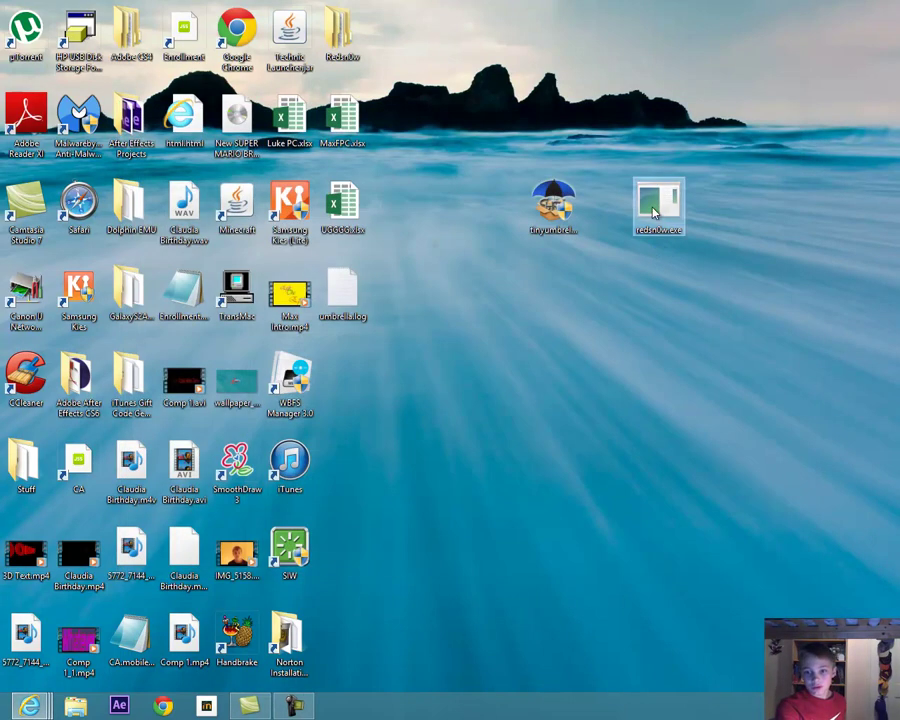
right_click(657, 208)
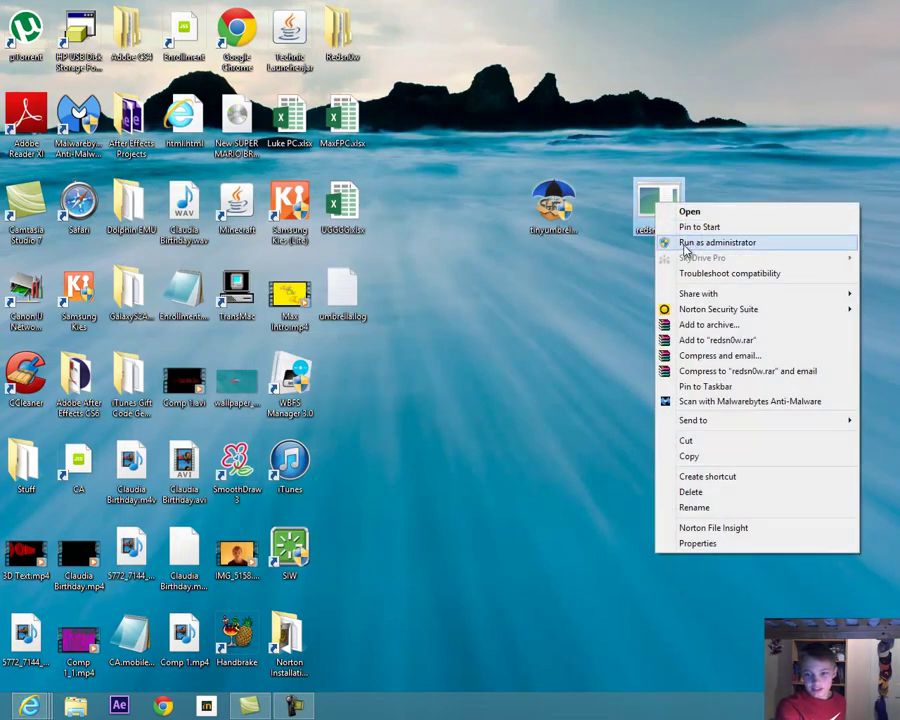
click(732, 245)
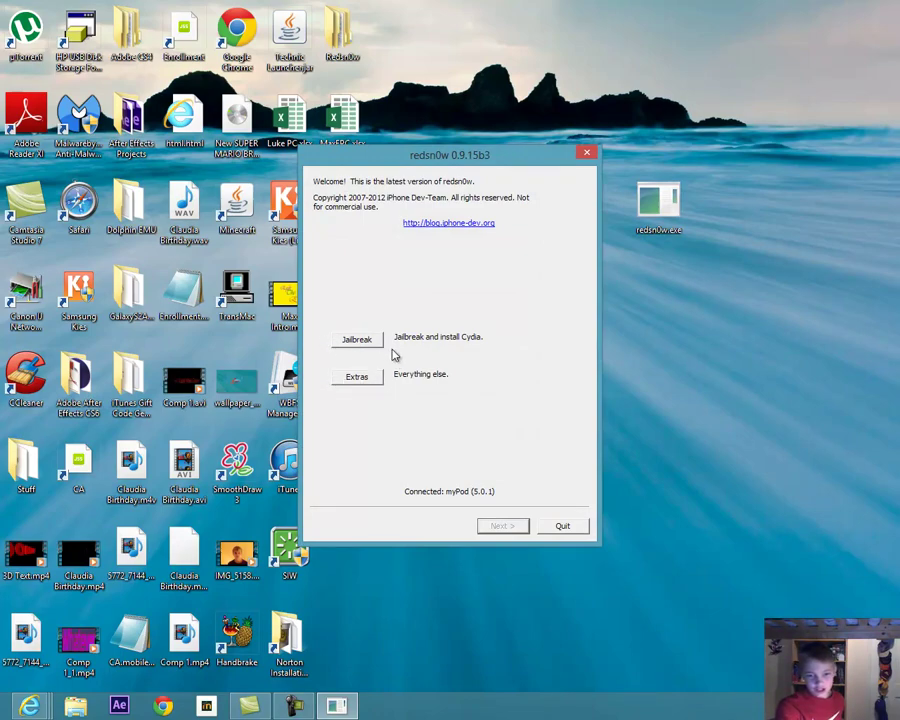
click(363, 374)
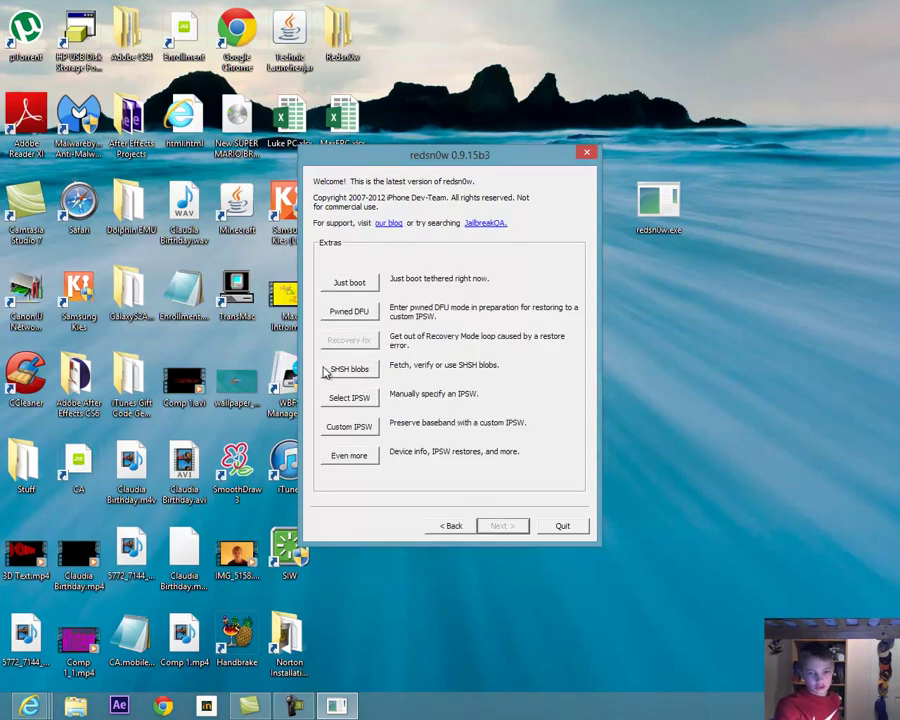
click(340, 370)
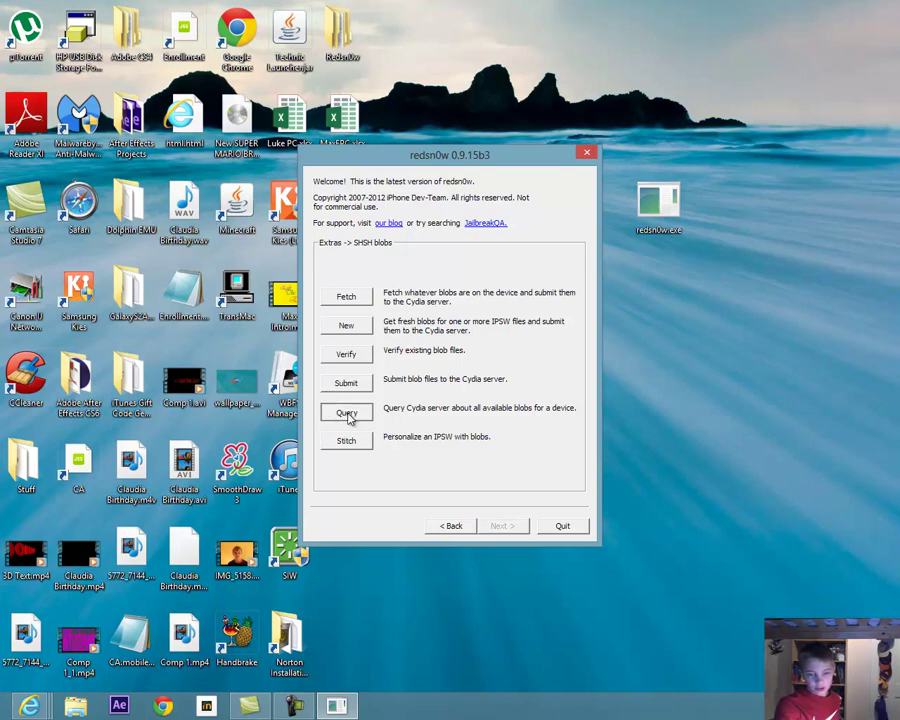
Query Cydia with the iPod's pre-filled ECID and review remote blobs 6.1, 6.0.1, 5.0.1, 4.x.
click(347, 414)
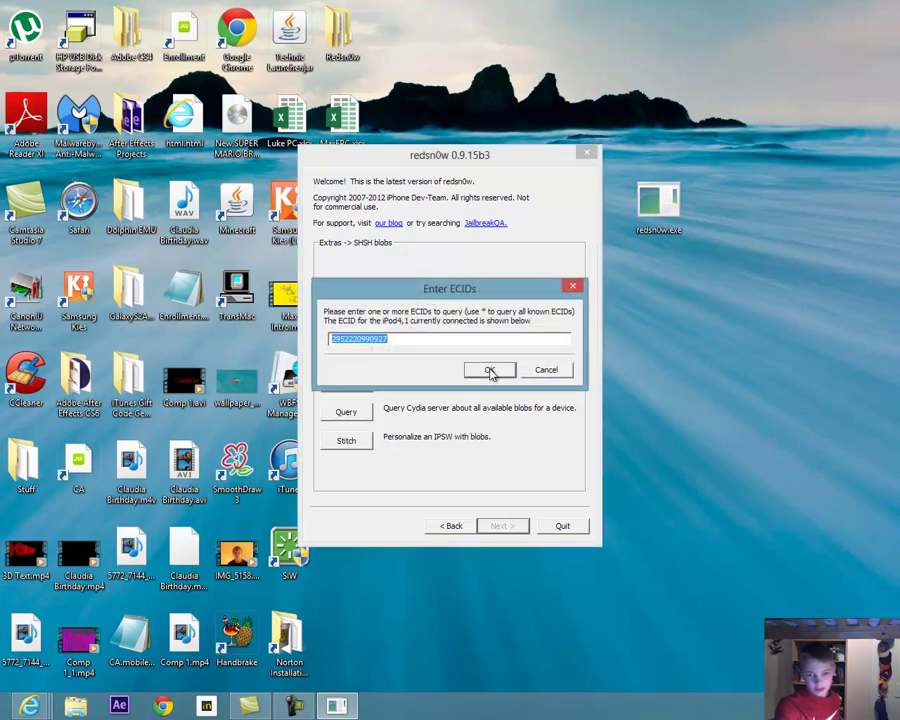
click(407, 342)
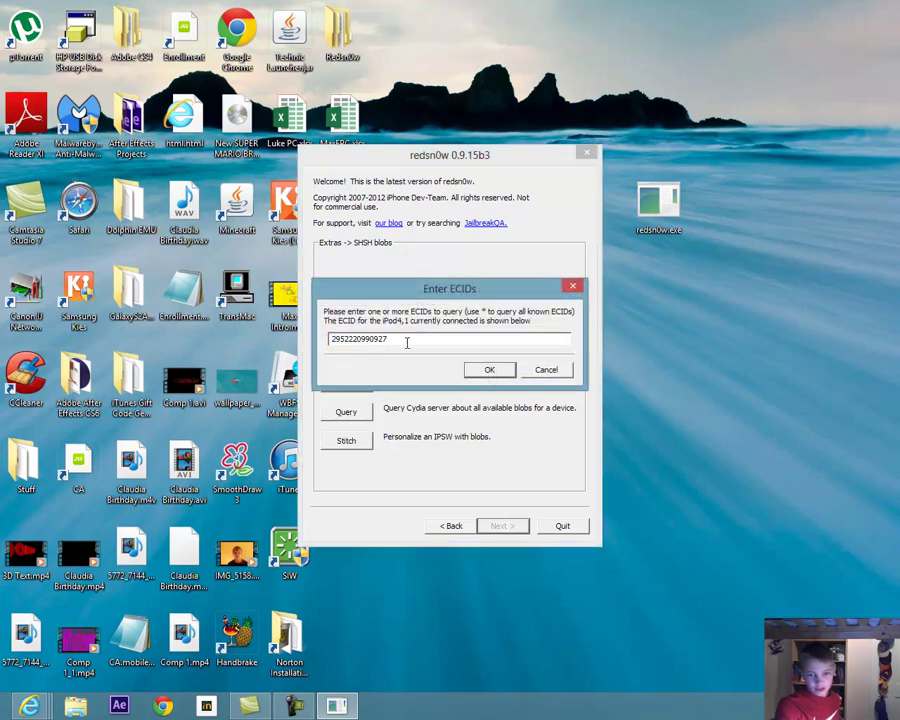
click(489, 371)
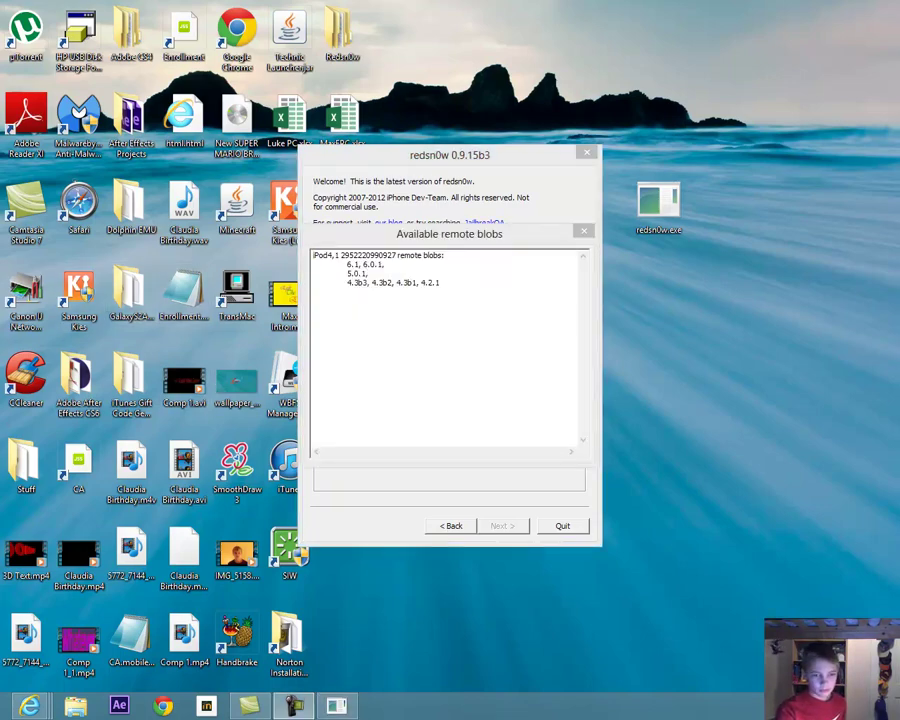
mouse_move(347, 264)
mouse_down()
mouse_move(380, 265)
mouse_move(375, 286)
mouse_move(392, 284)
mouse_up()
click(389, 265)
click(398, 284)
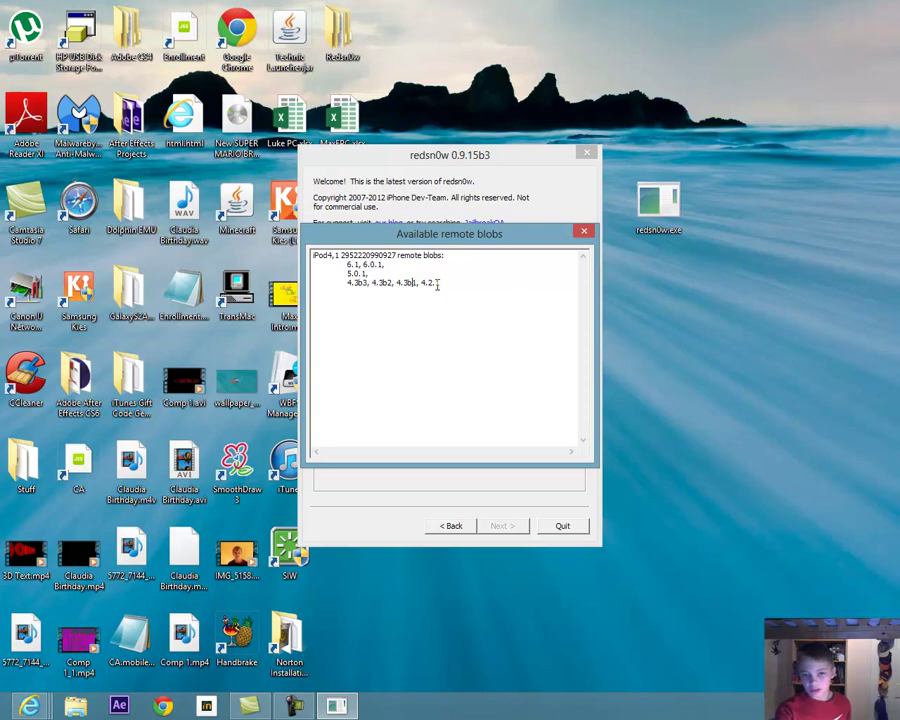
double_click(453, 286)
click(319, 336)
click(584, 234)
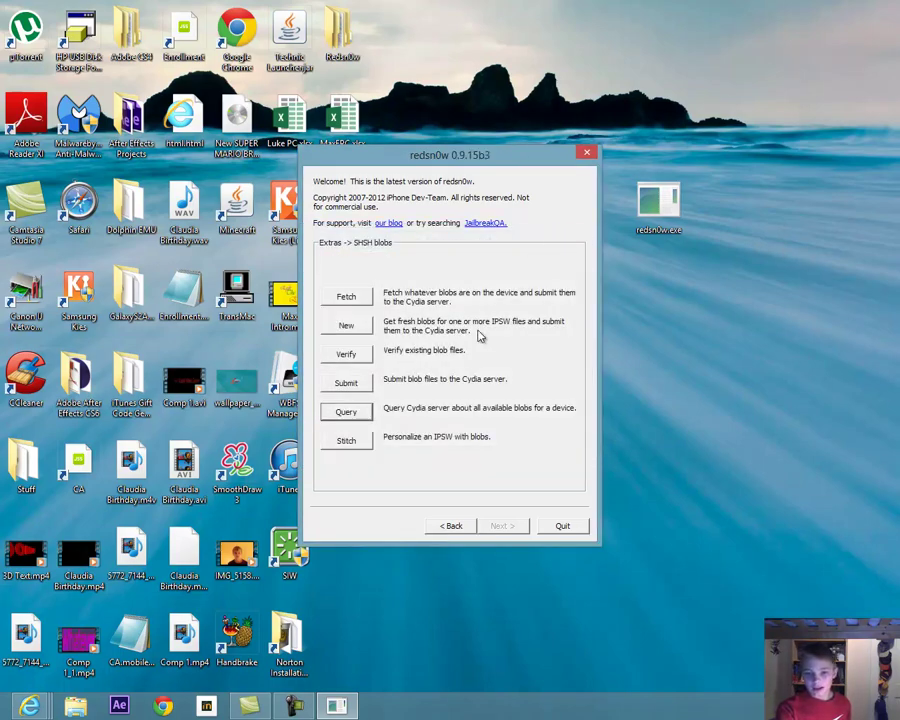
Submit the ipod4,1-6.1.shsh blob file to Cydia, sorting the file list newest first.
click(345, 383)
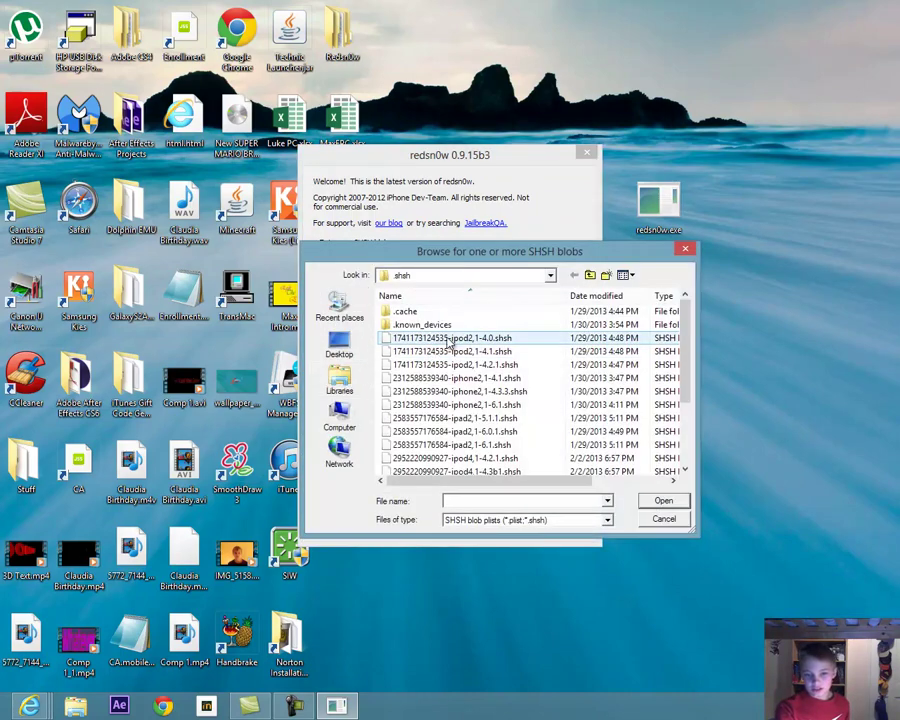
click(585, 298)
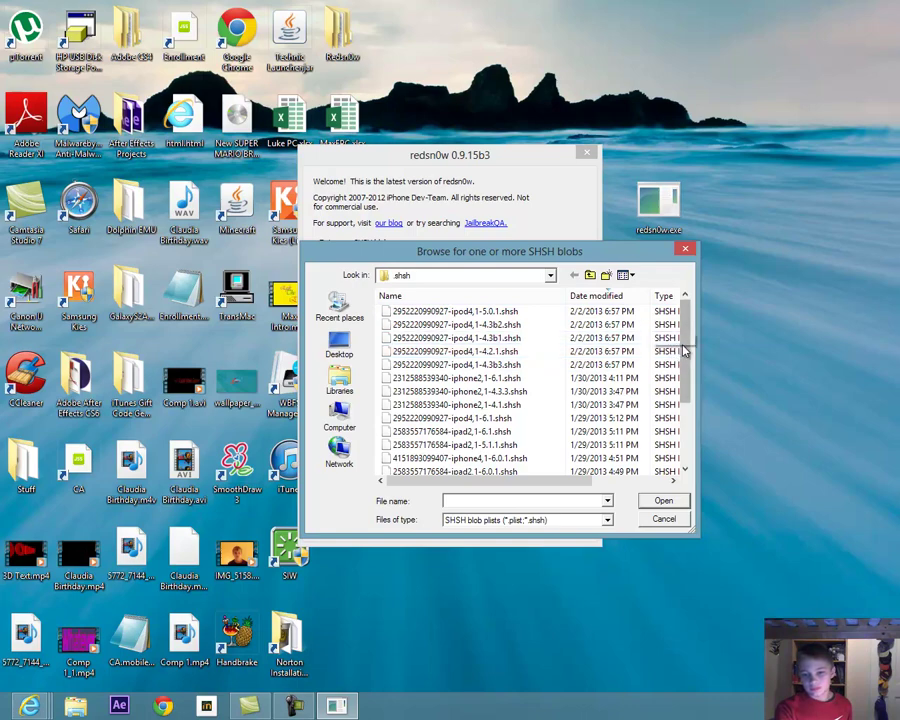
mouse_move(683, 352)
mouse_down()
mouse_move(687, 370)
mouse_move(684, 342)
mouse_up()
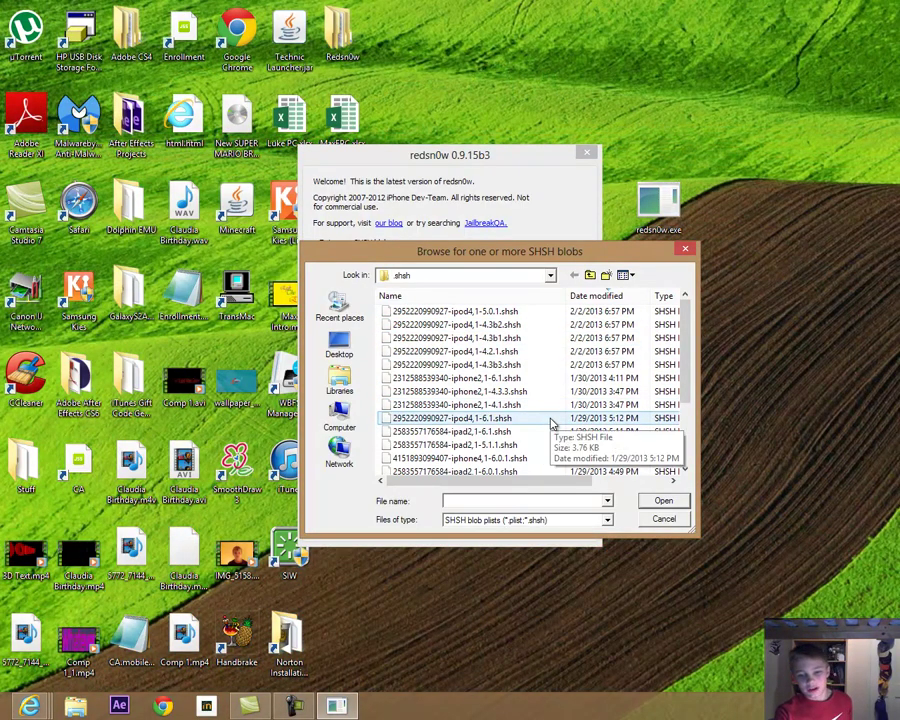
click(551, 420)
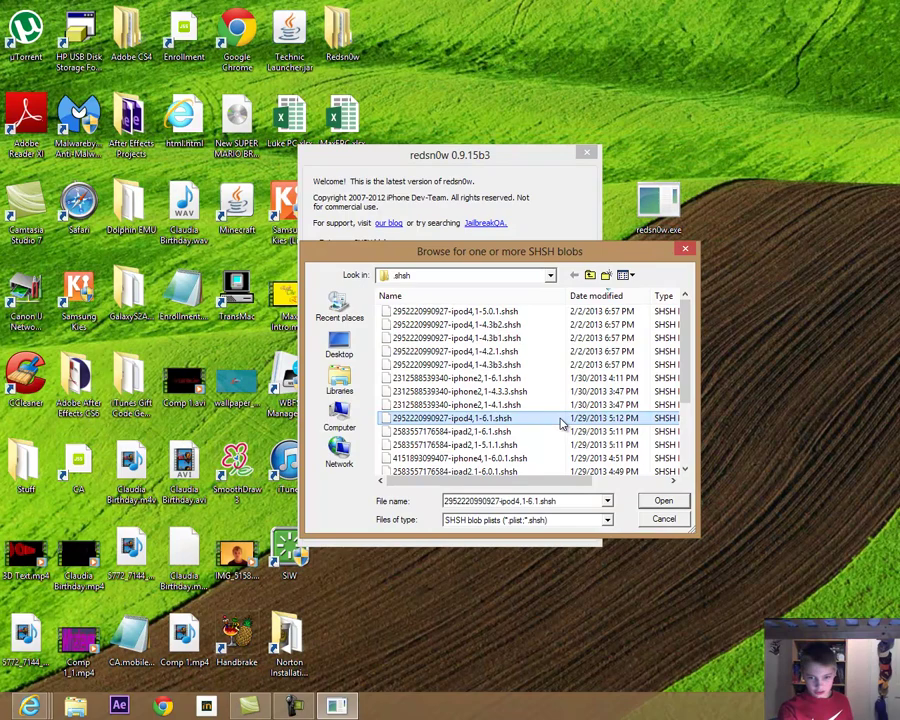
ctrl+click(546, 431)
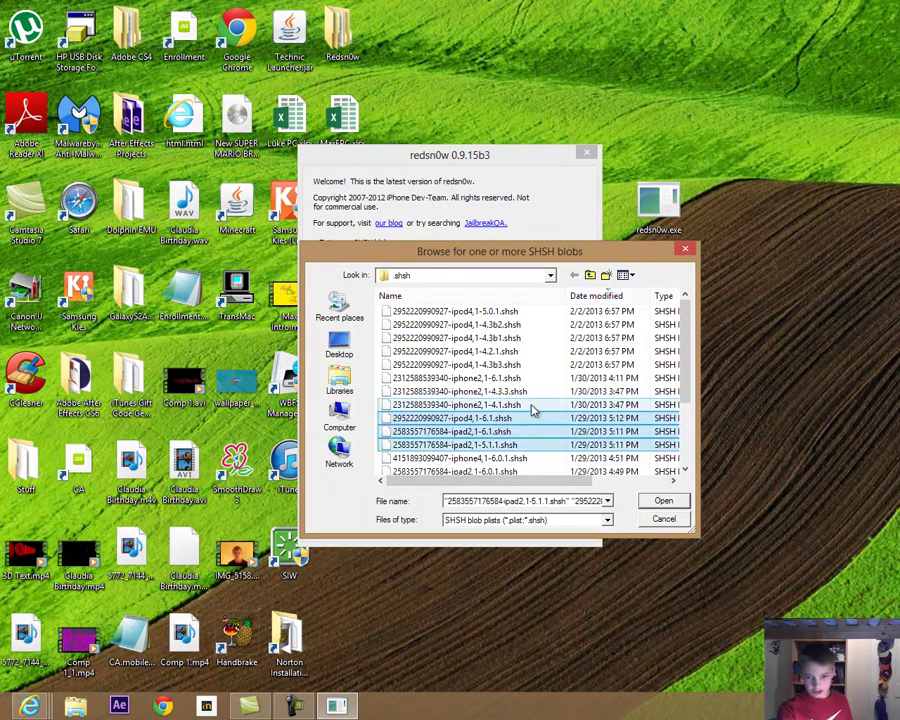
ctrl+click(530, 405)
ctrl+click(532, 419)
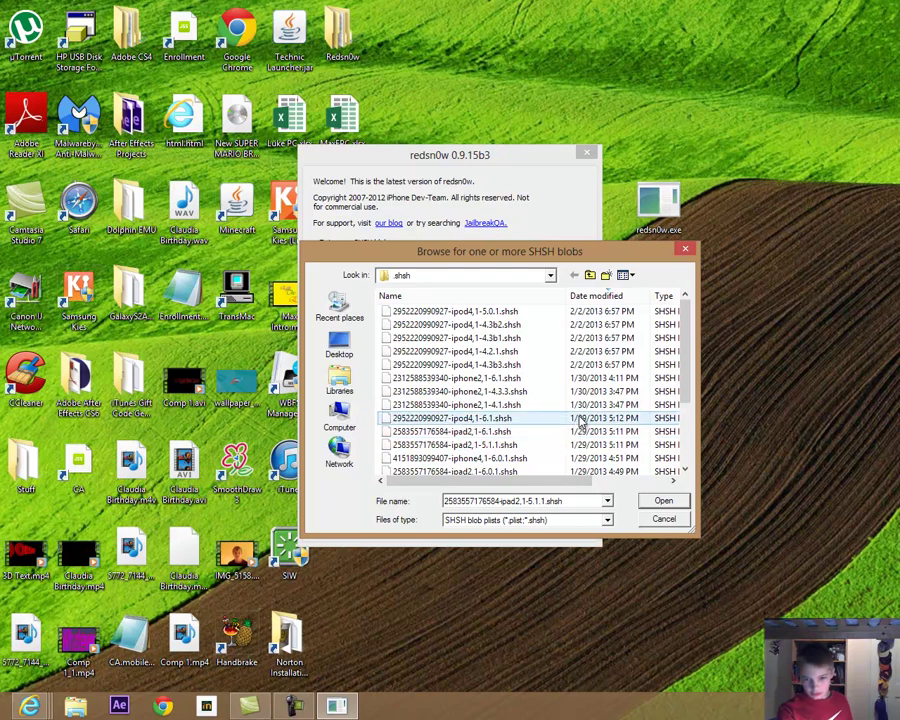
click(578, 421)
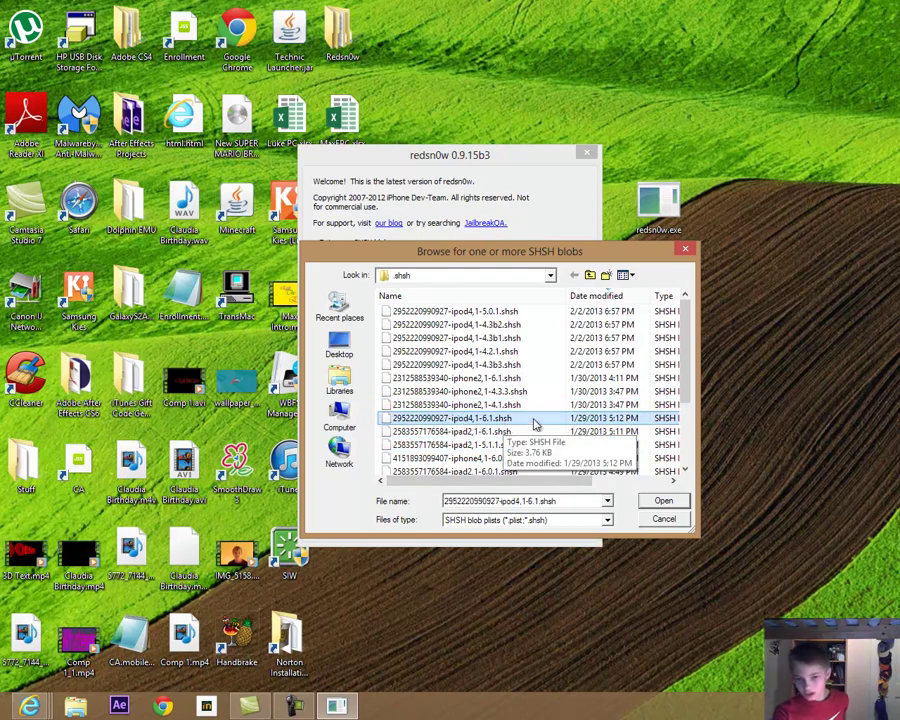
click(660, 500)
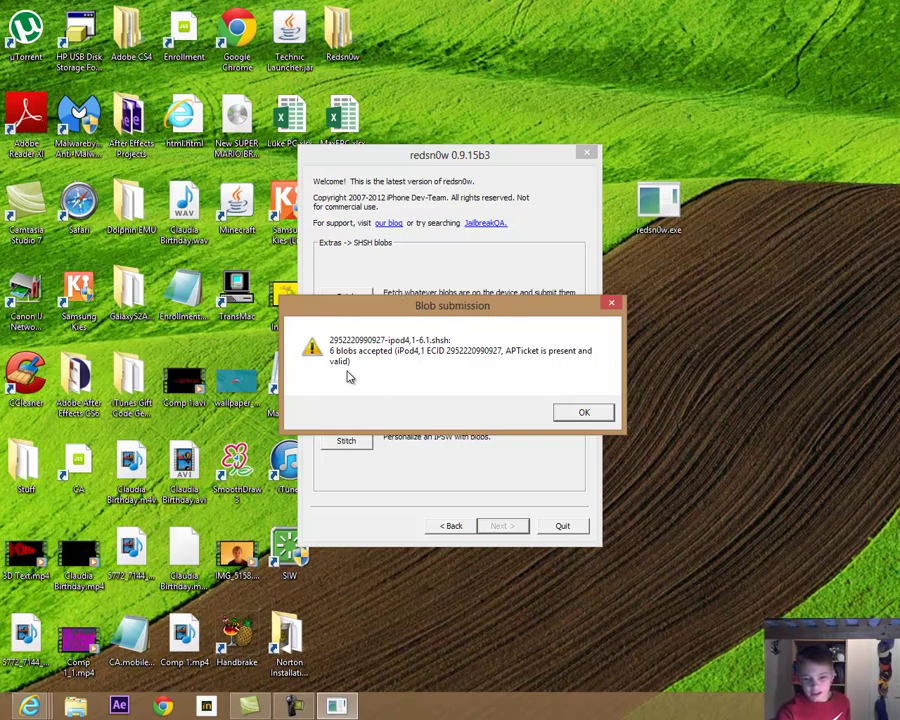
Dismiss the Blob submission message reporting 6 blobs accepted with a valid APTicket.
click(600, 417)
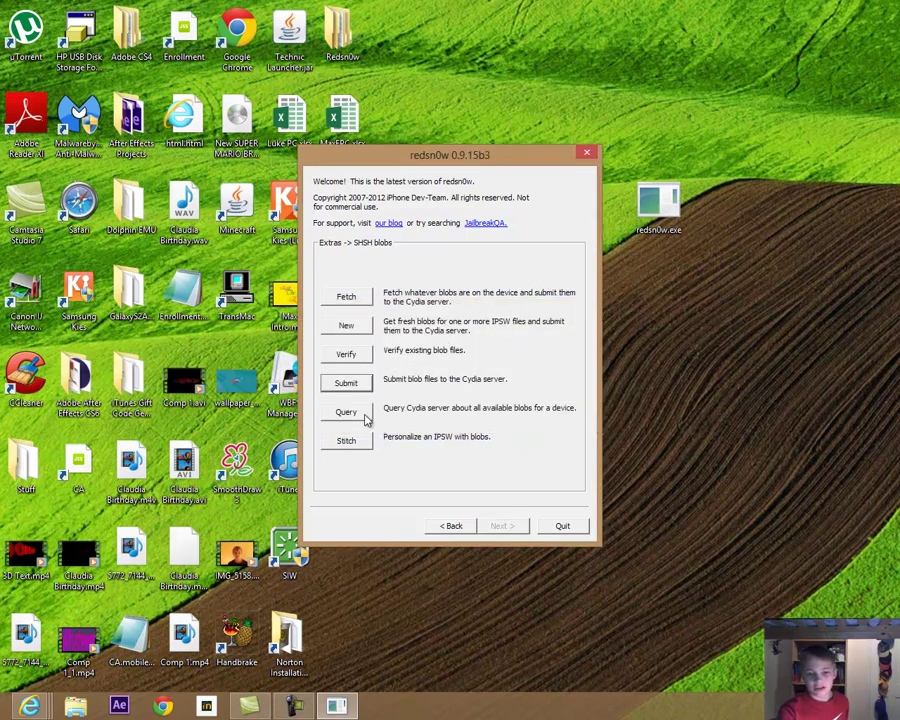
click(344, 414)
click(487, 367)
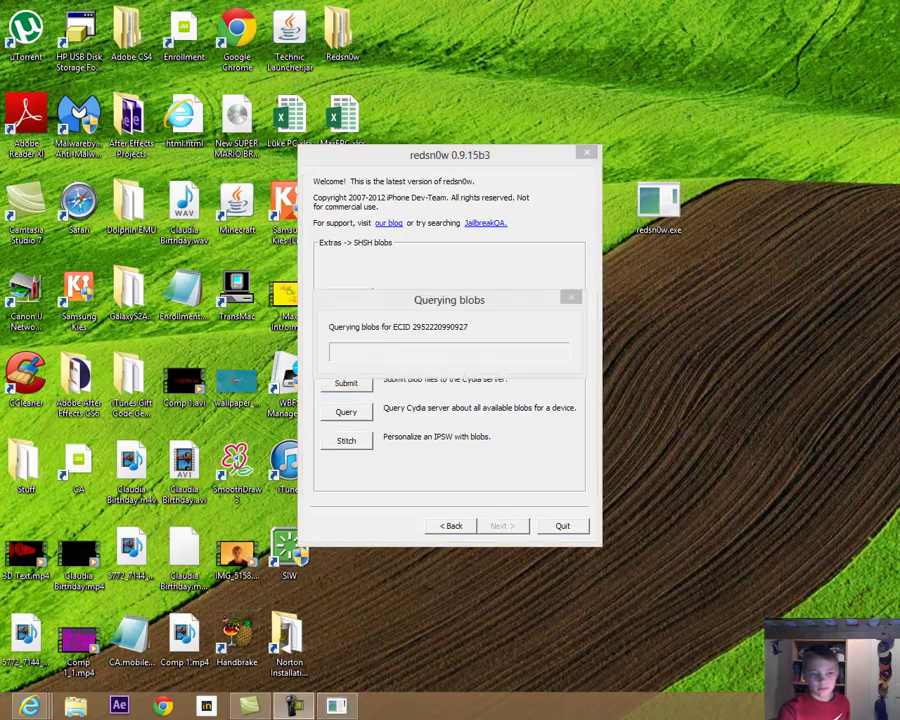
click(349, 268)
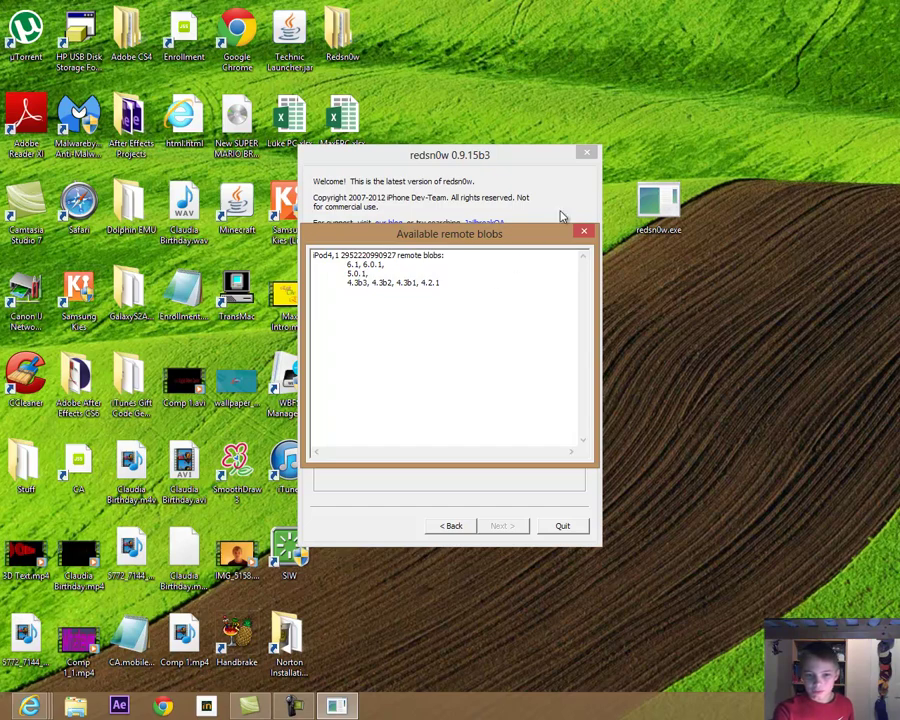
click(584, 231)
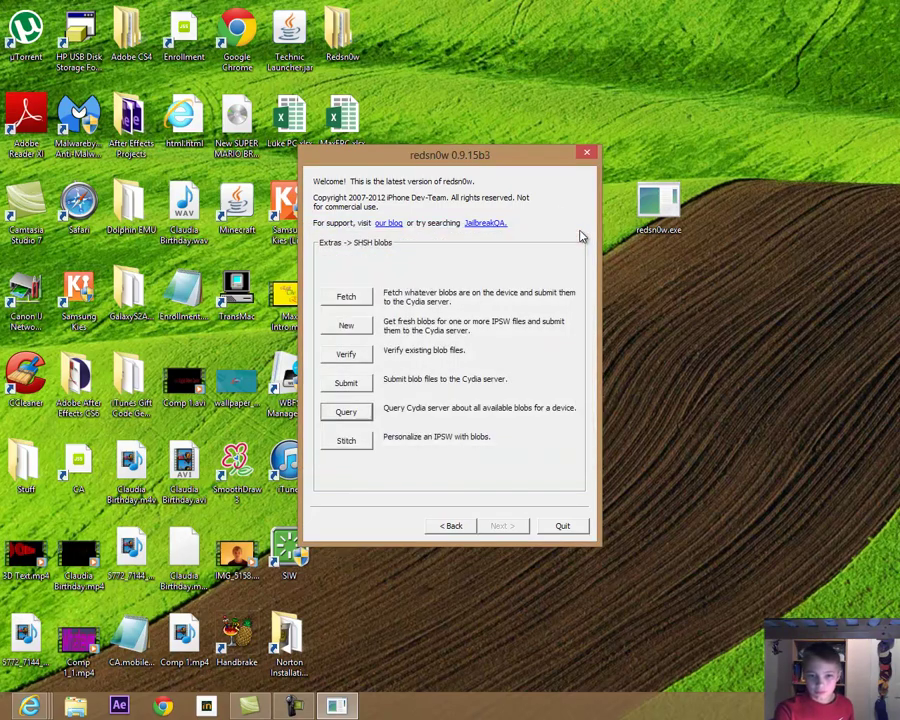
Back out to redsn0w's main screen, quit it, and bring Internet Explorer forward.
click(452, 526)
click(455, 528)
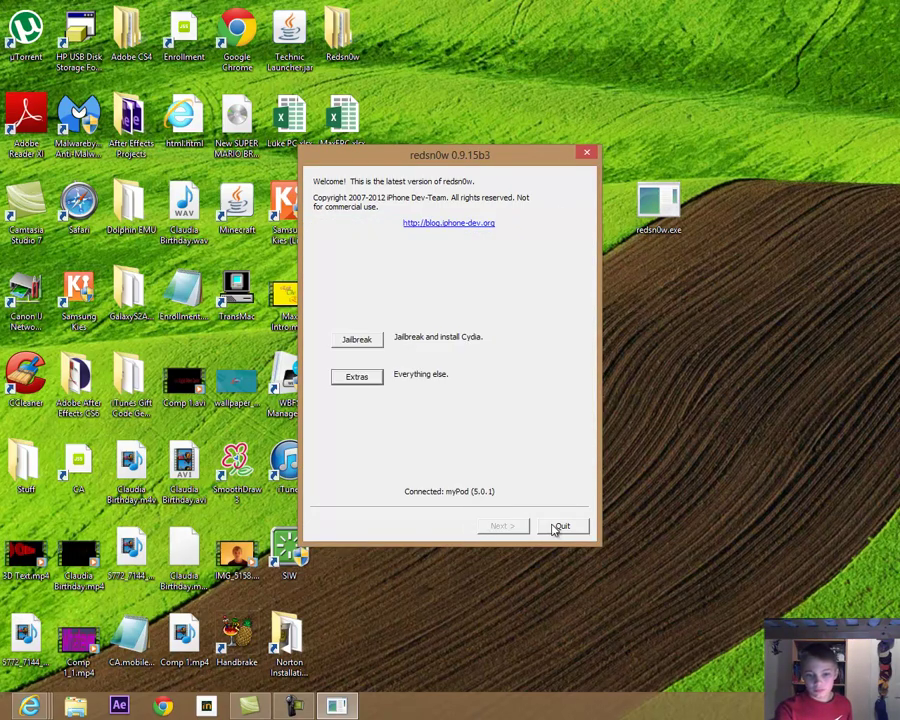
click(556, 527)
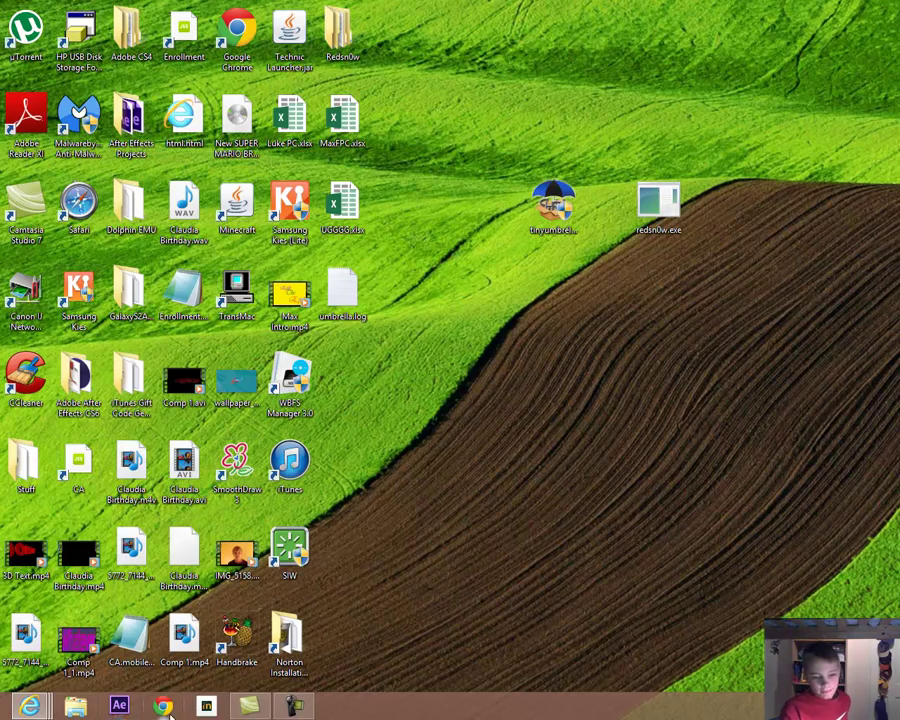
mouse_move(29, 706)
click(86, 610)
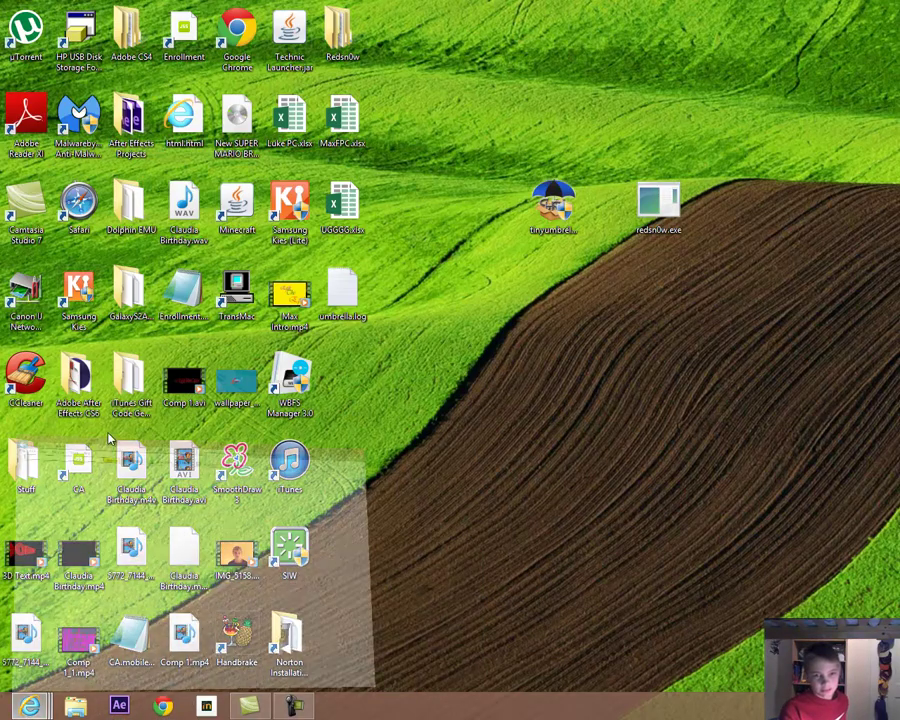
Replace the Java page address with evasi0n.com and load the site.
click(225, 31)
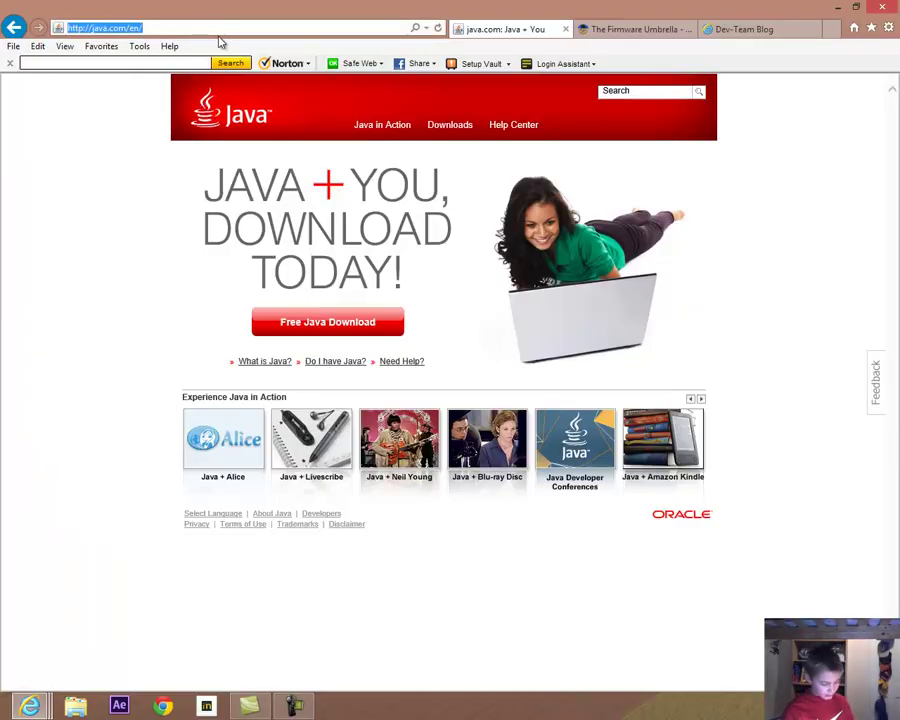
key(BackSpace)
text(e)
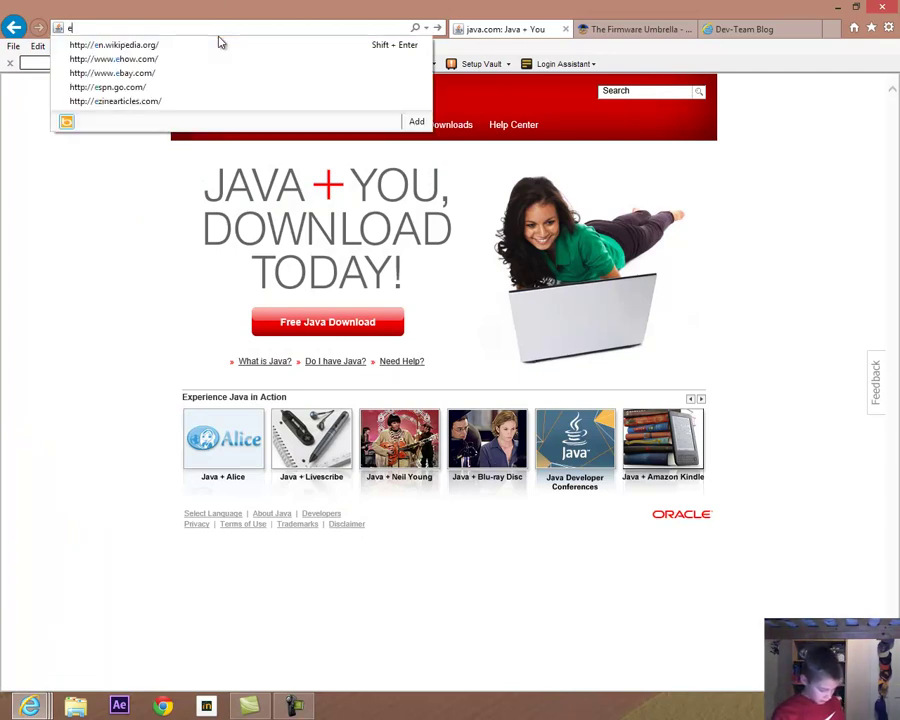
text(vasi)
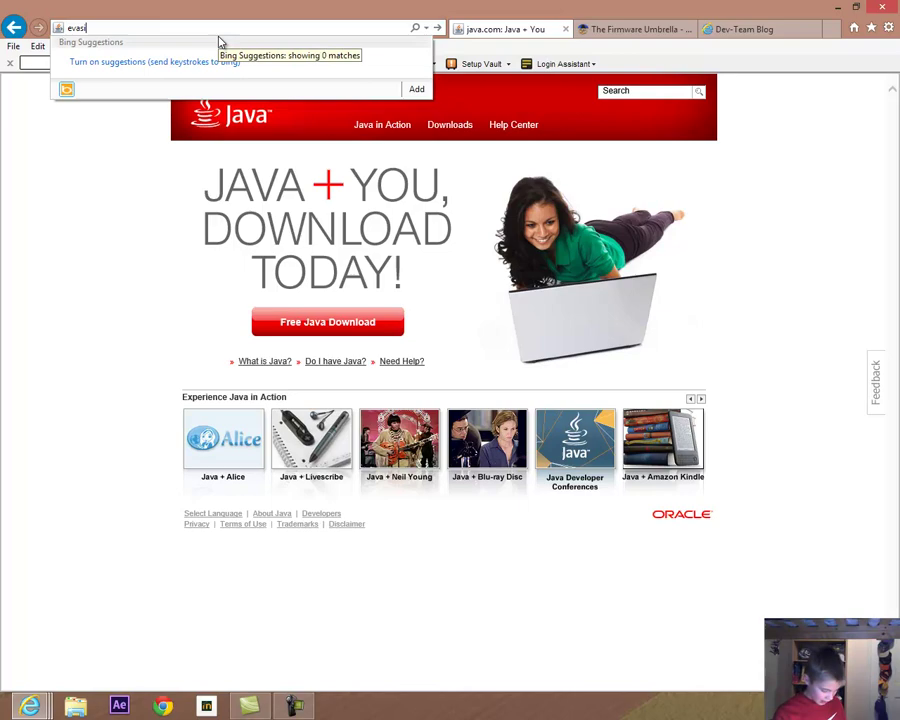
text(0n.com)
key(Return)
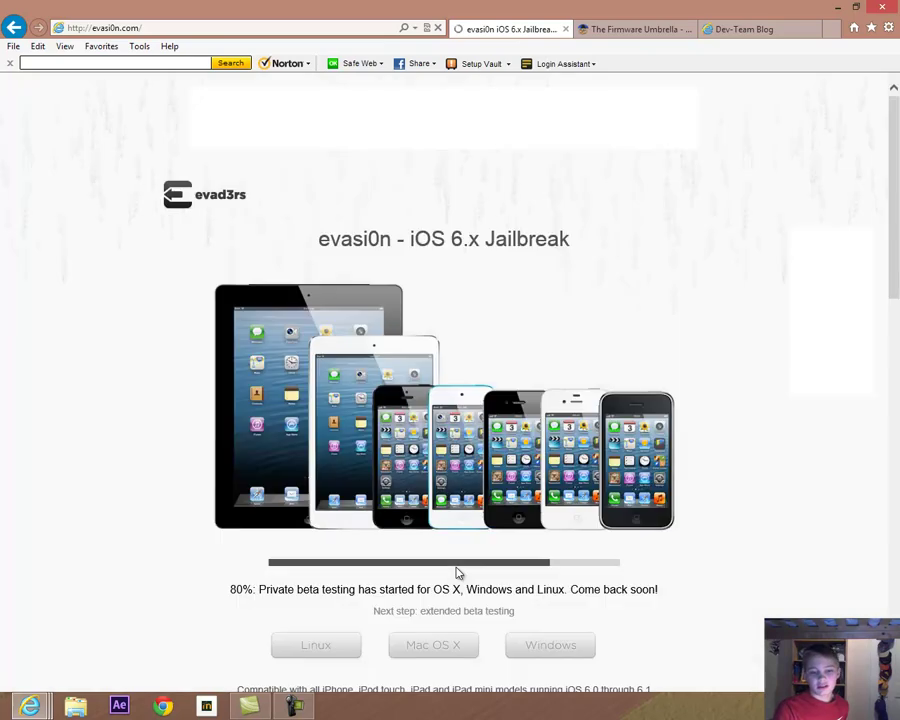
Scroll the evasi0n page and highlight the supported iOS 6.0–6.1 and release status text.
scroll(176, 474, down, 1)
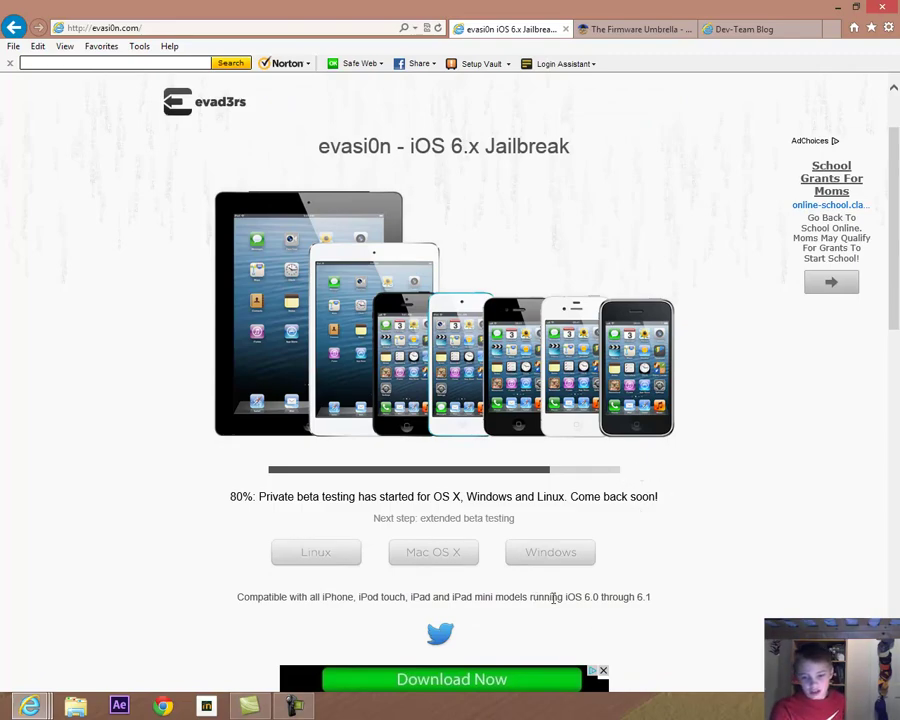
drag(566, 596, 652, 596)
click(665, 606)
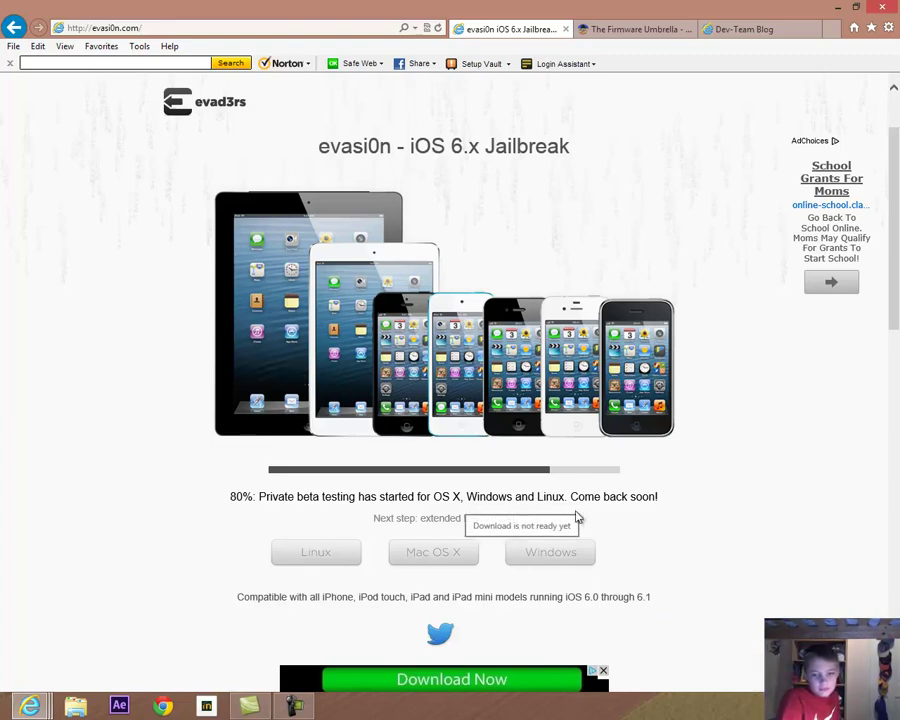
drag(466, 497, 637, 497)
click(637, 500)
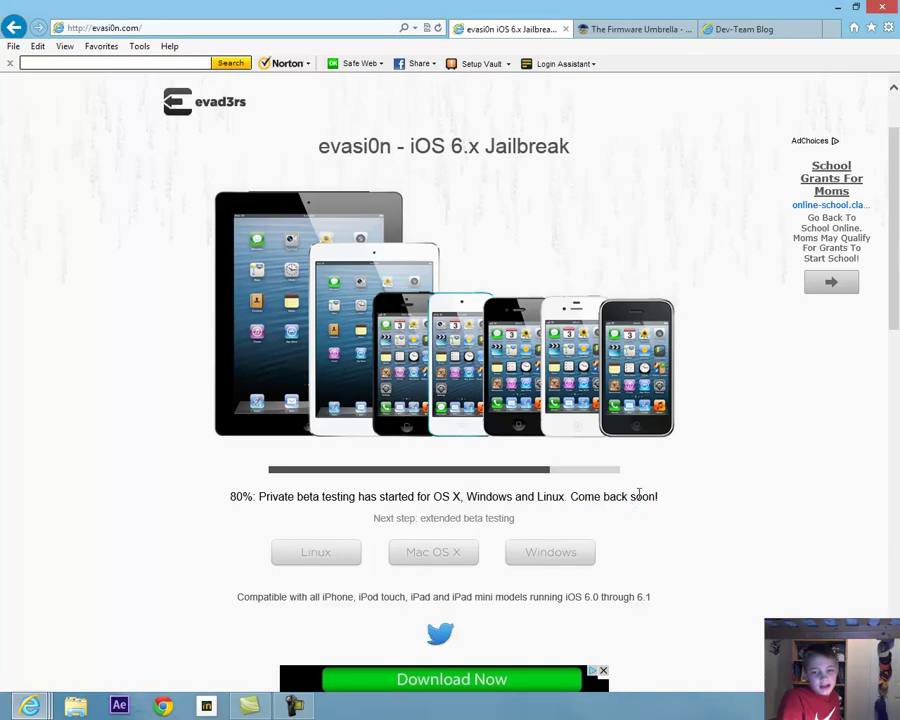
Scroll through the evasi0n page's lower sections: requirements, notes, FAQ and credits.
scroll(614, 472, down, 2)
scroll(558, 482, down, 8)
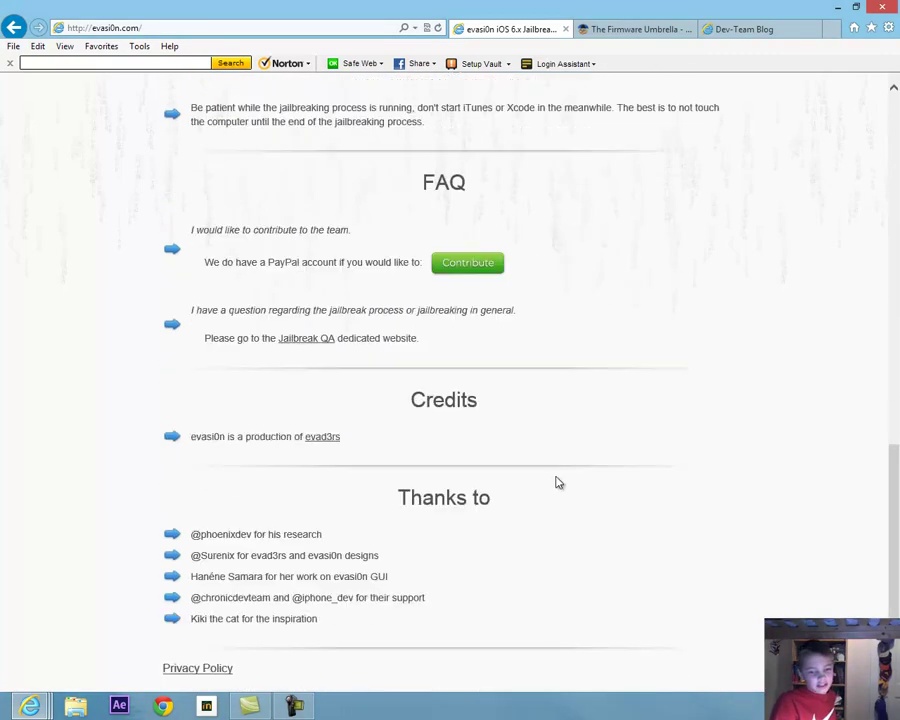
scroll(237, 373, up, 1)
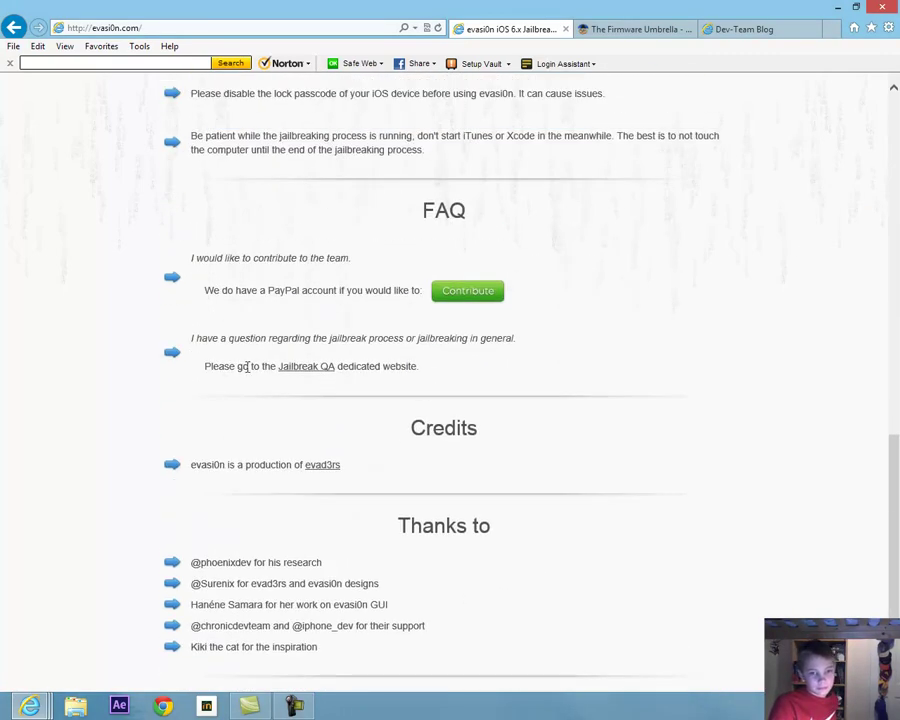
scroll(242, 364, up, 1)
scroll(250, 376, up, 2)
scroll(264, 360, up, 3)
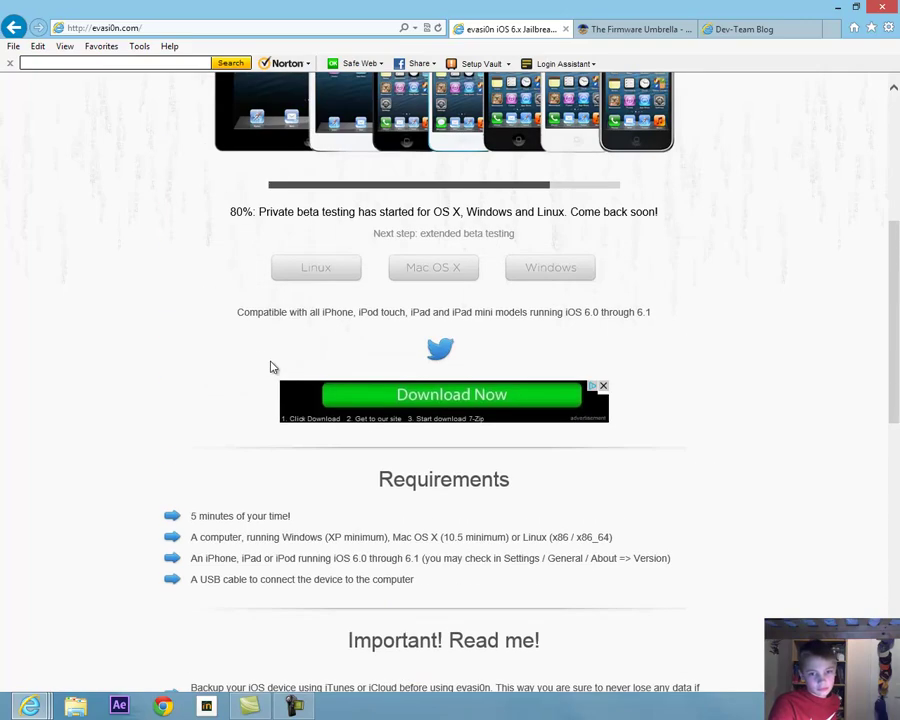
scroll(68, 440, down, 2)
scroll(72, 460, down, 1)
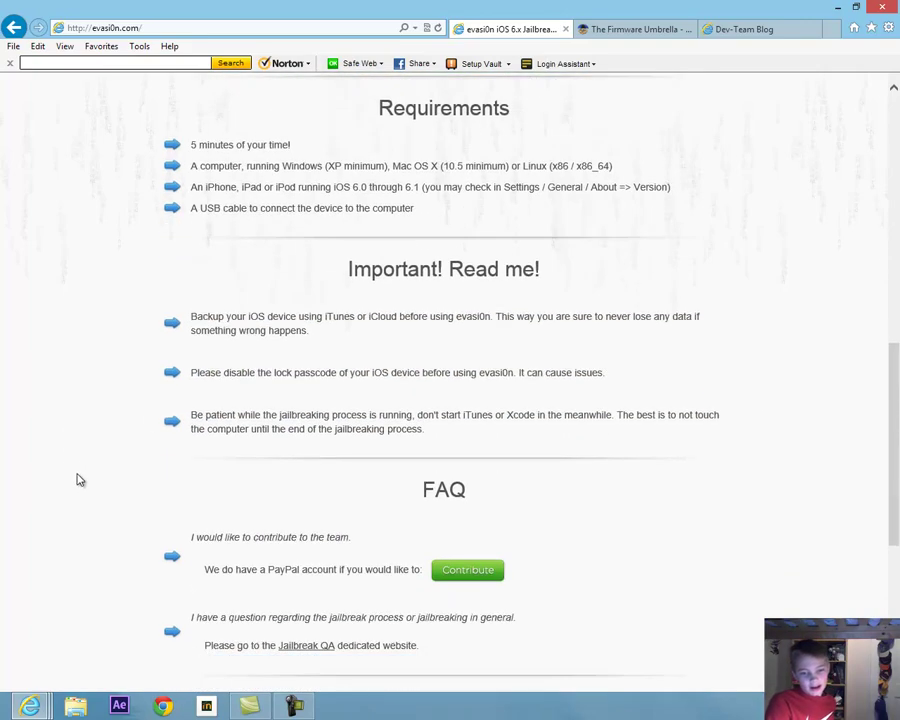
scroll(112, 490, down, 2)
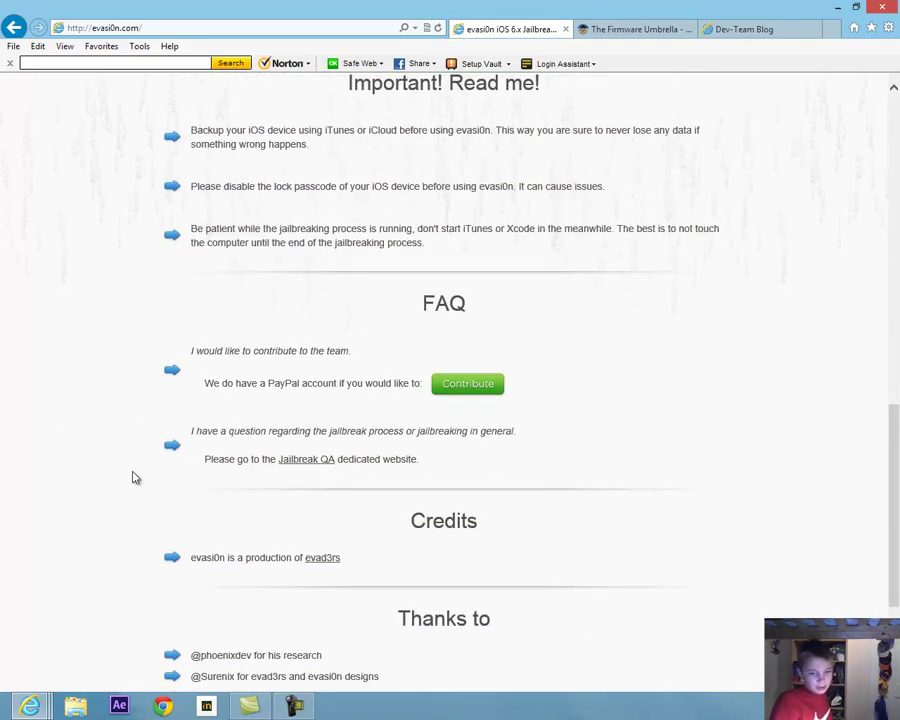
scroll(98, 537, down, 1)
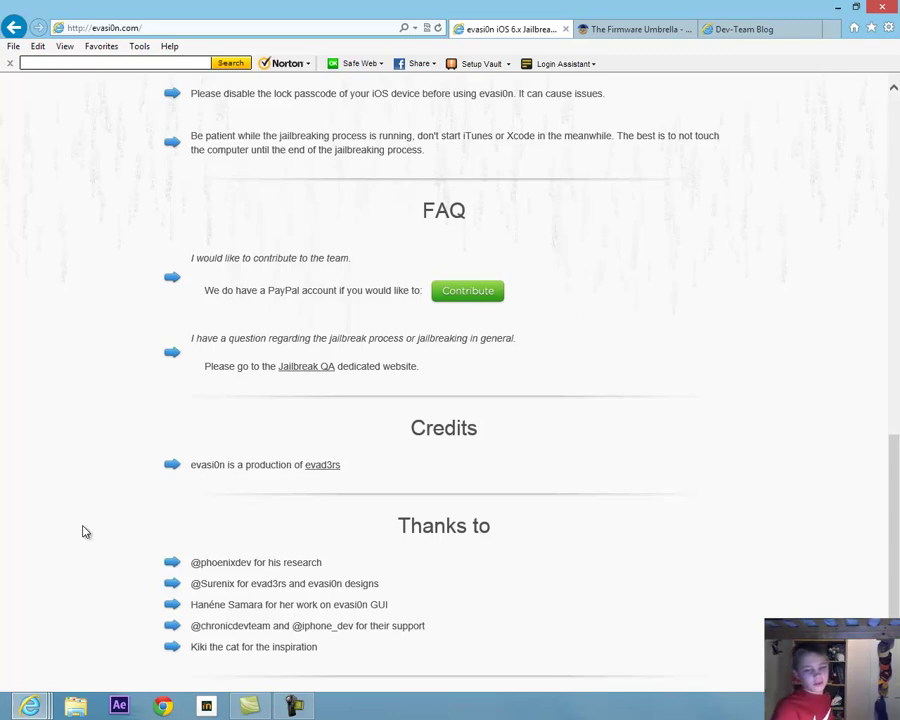
Go to the evad3rs Twitter profile from the credits and open its evasi0n.com link in a new tab.
click(315, 474)
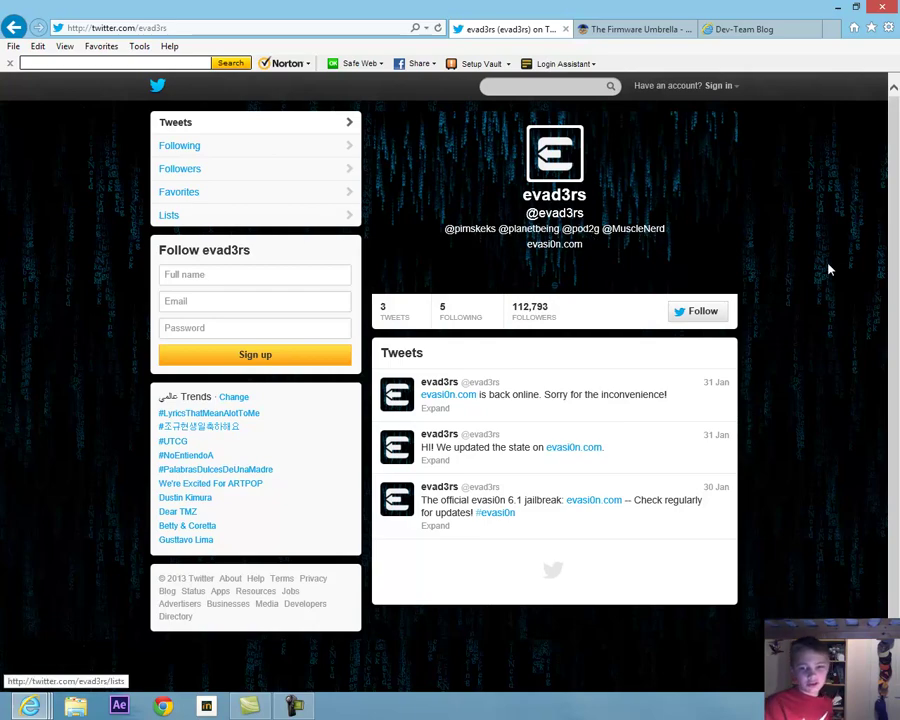
click(538, 245)
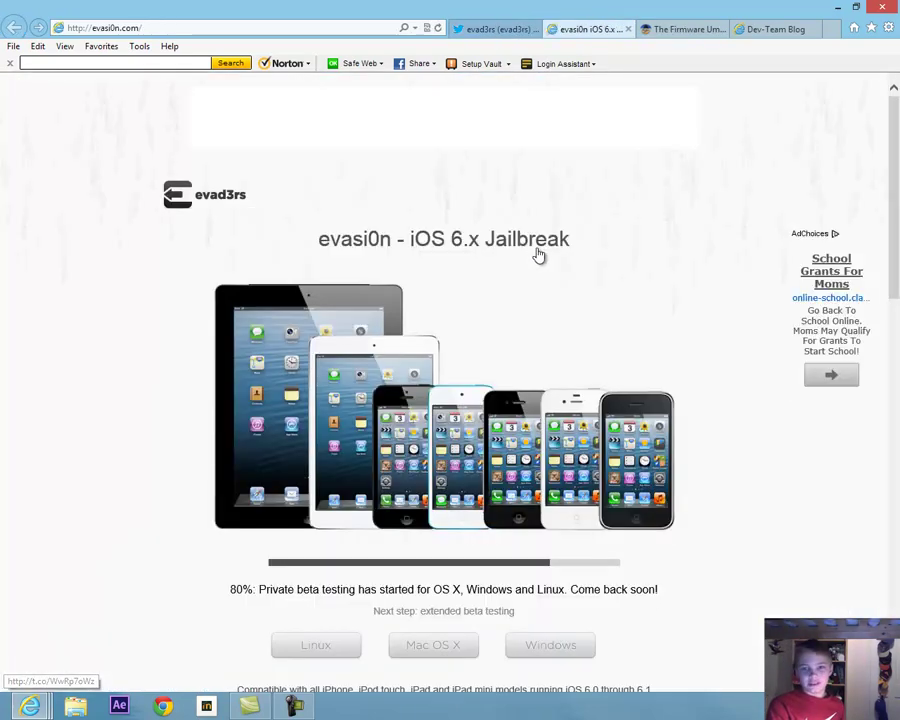